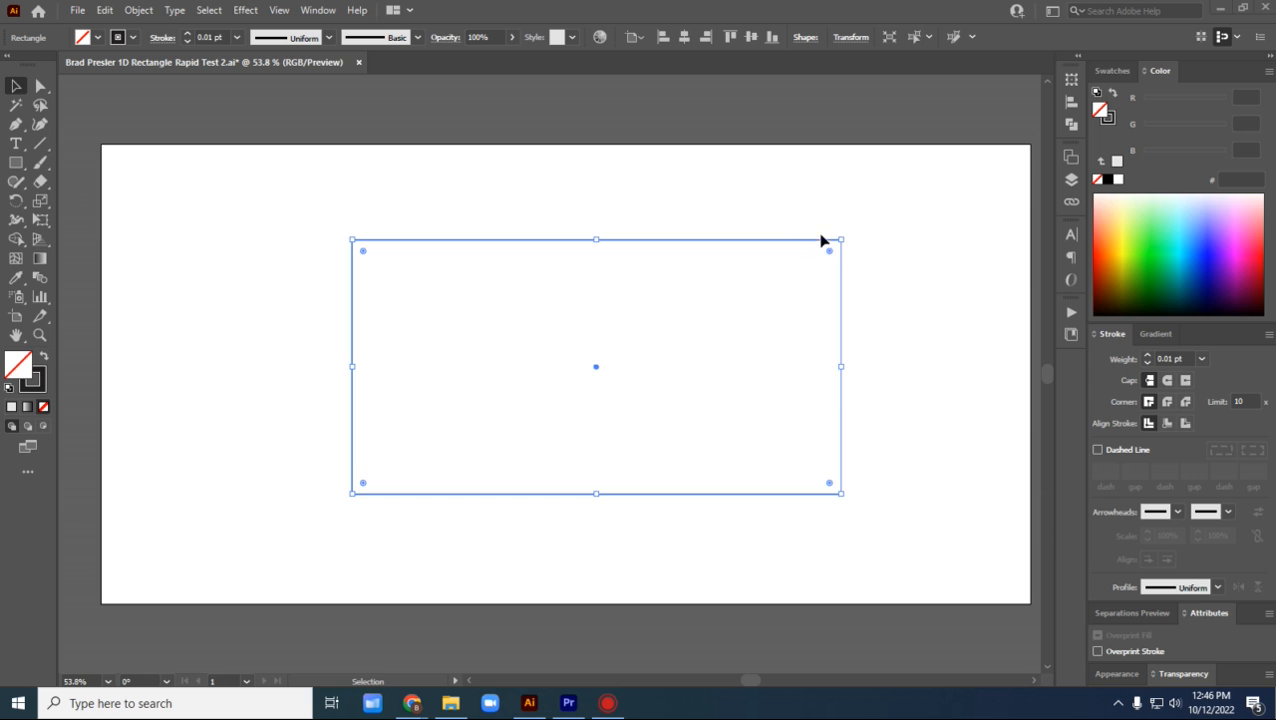
Resize the rectangle freehand from its upper-right corner to about 8.32 in wide and 5.65 in high
drag(843, 241, 680, 272)
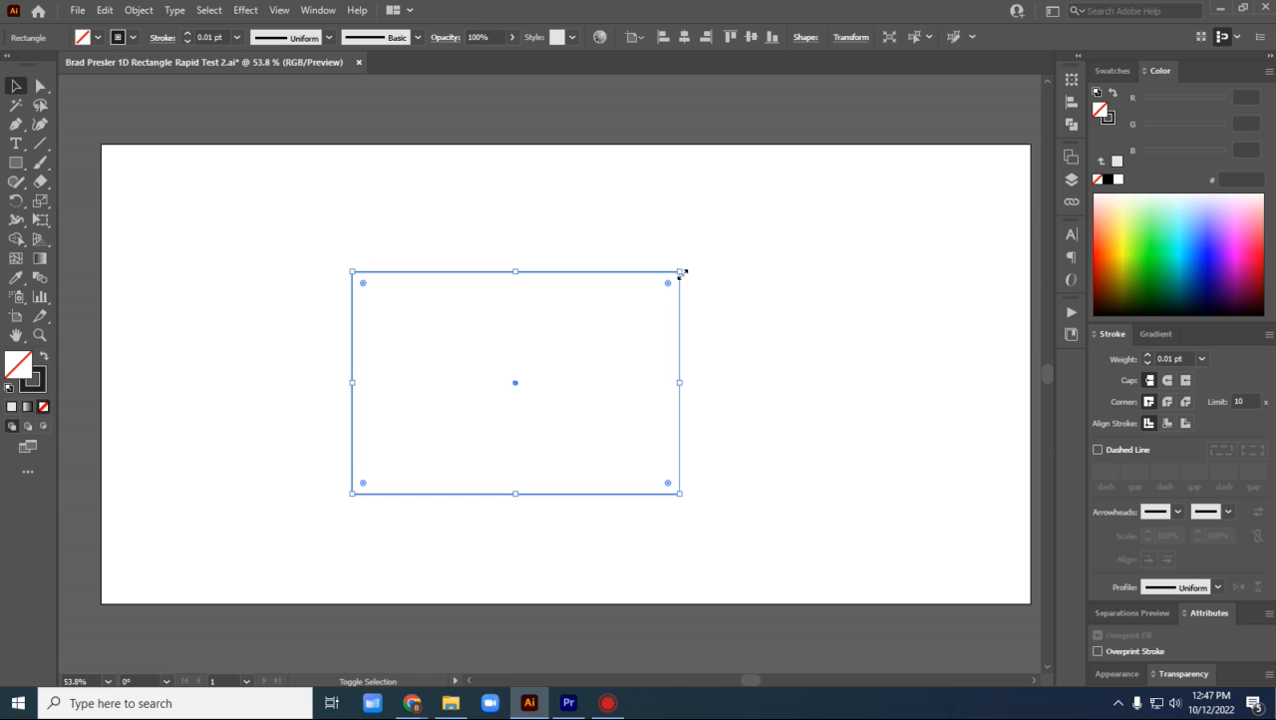
drag(680, 271, 763, 276)
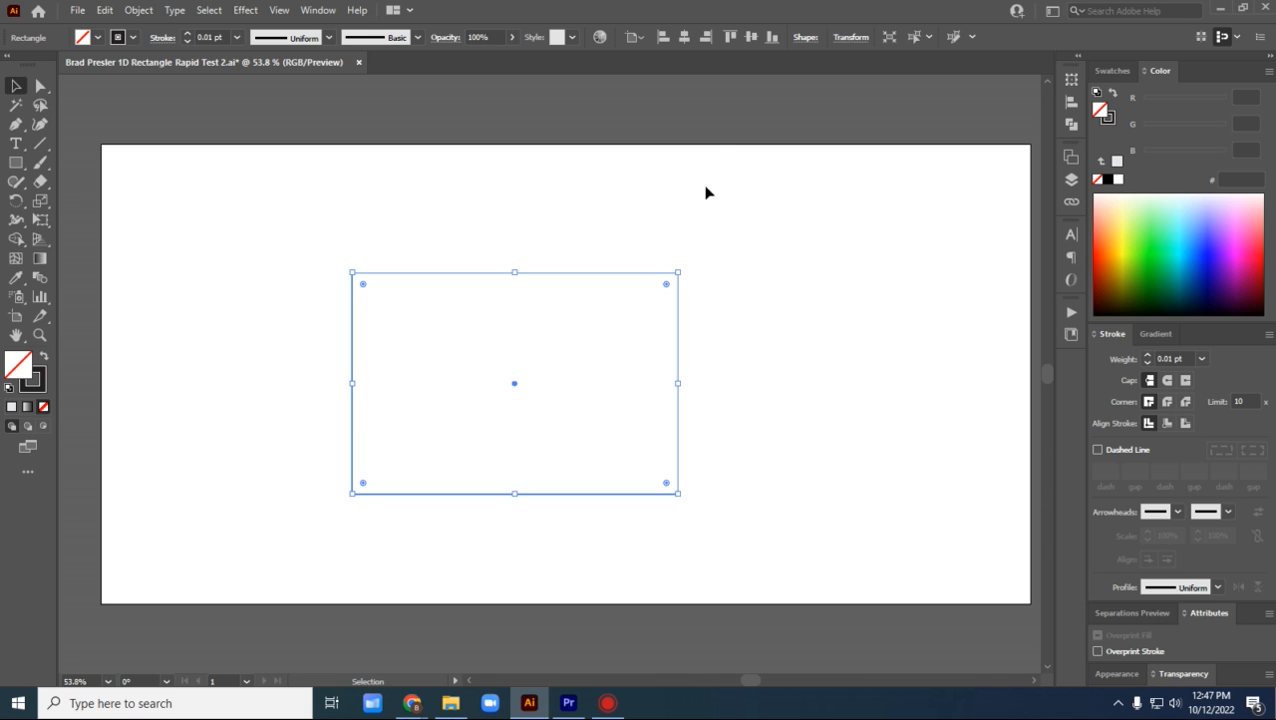
Set the rectangle's width to 5 in with its width and height proportions constrained
click(851, 38)
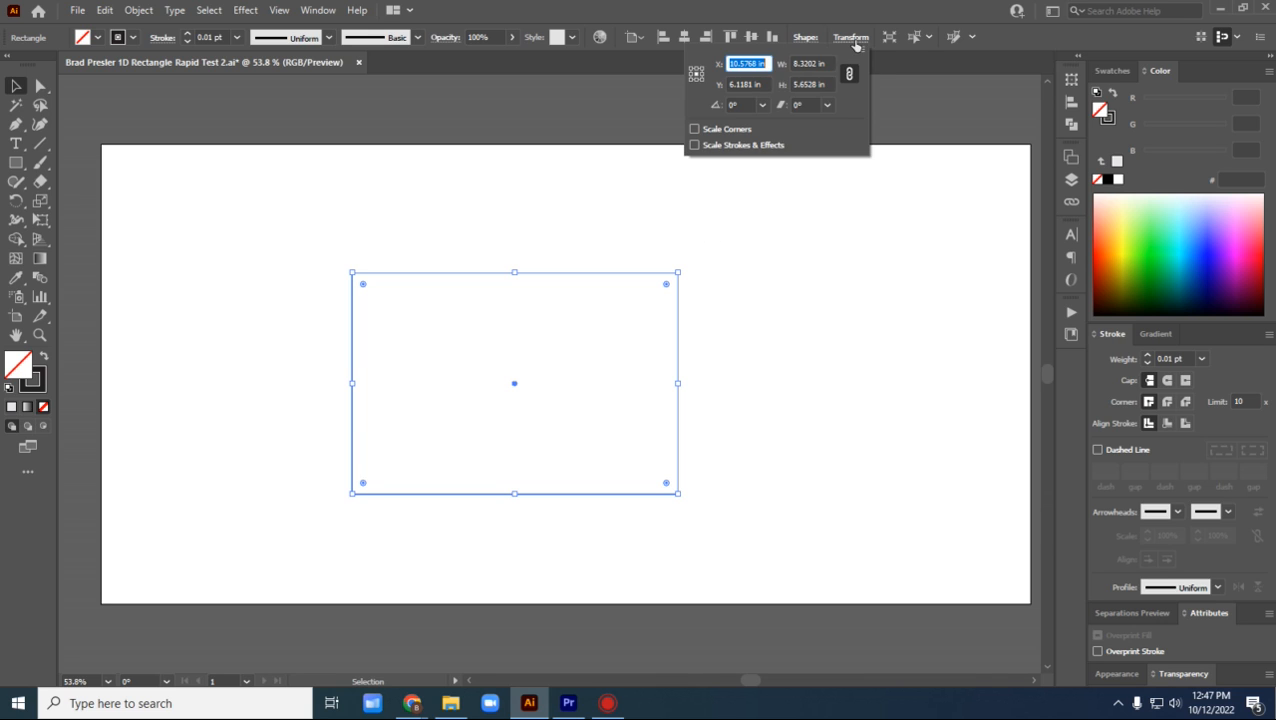
click(815, 63)
double_click(815, 63)
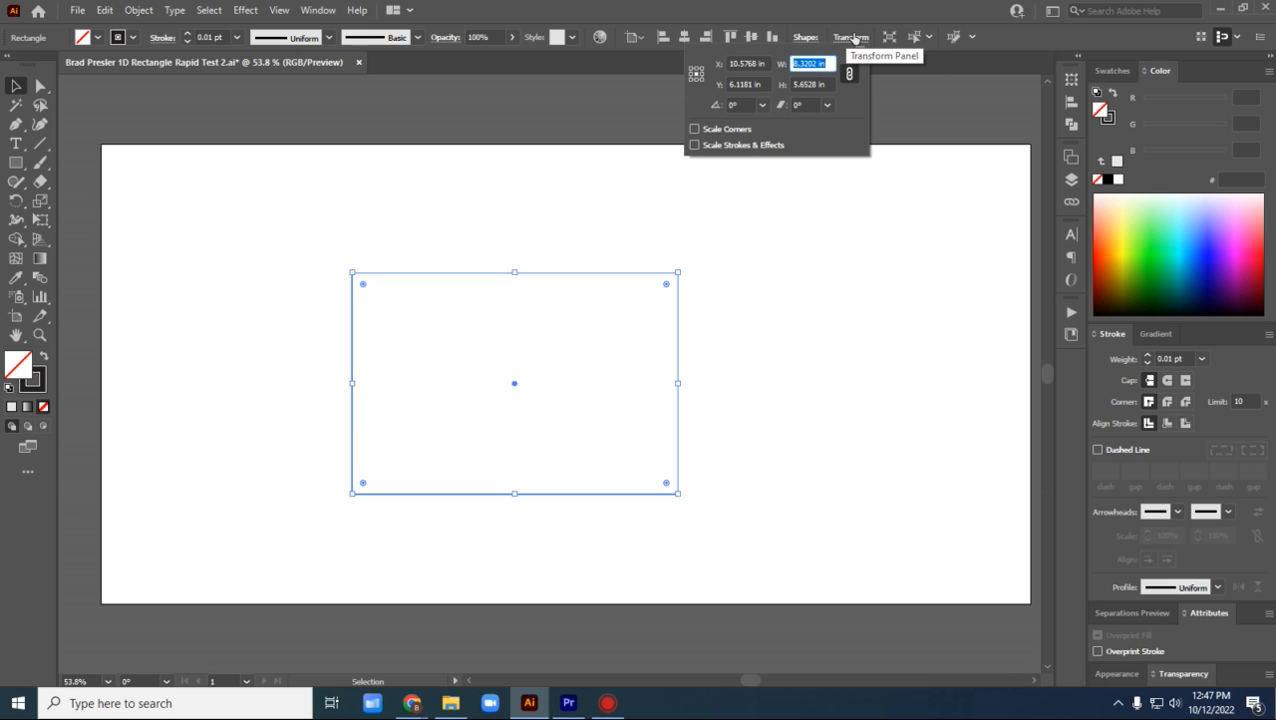
text(5)
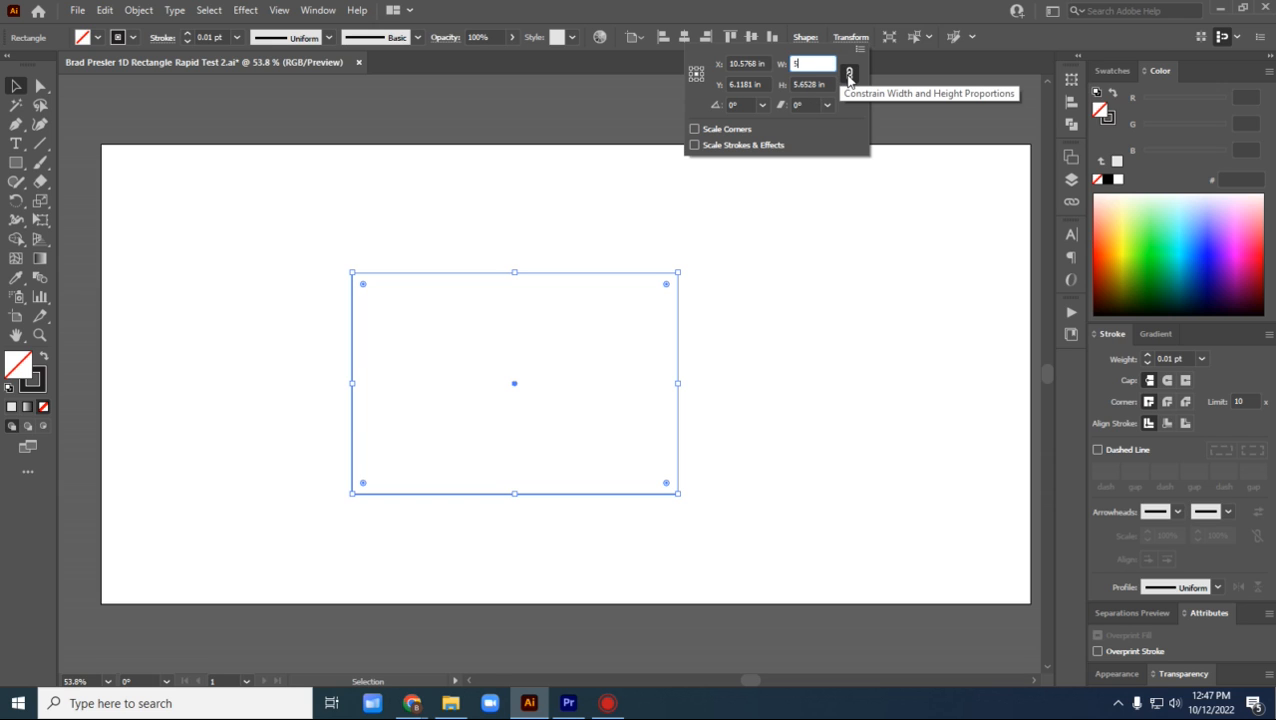
click(848, 76)
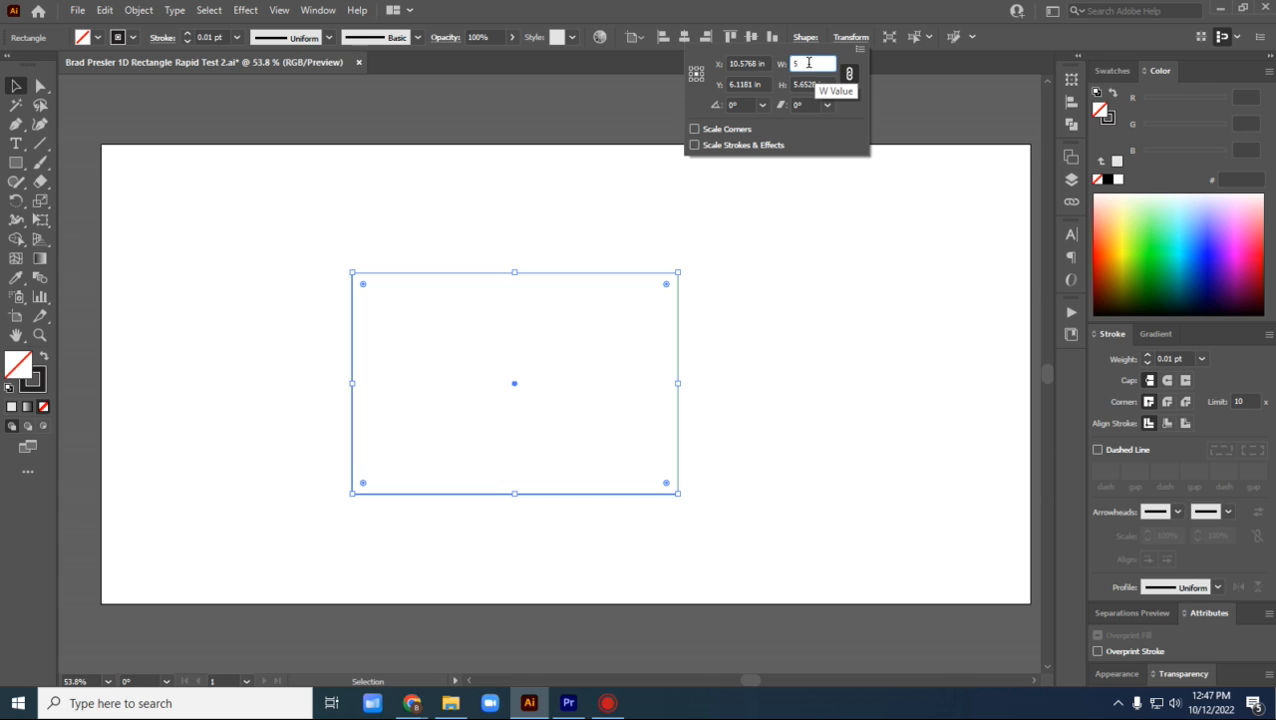
key(Tab)
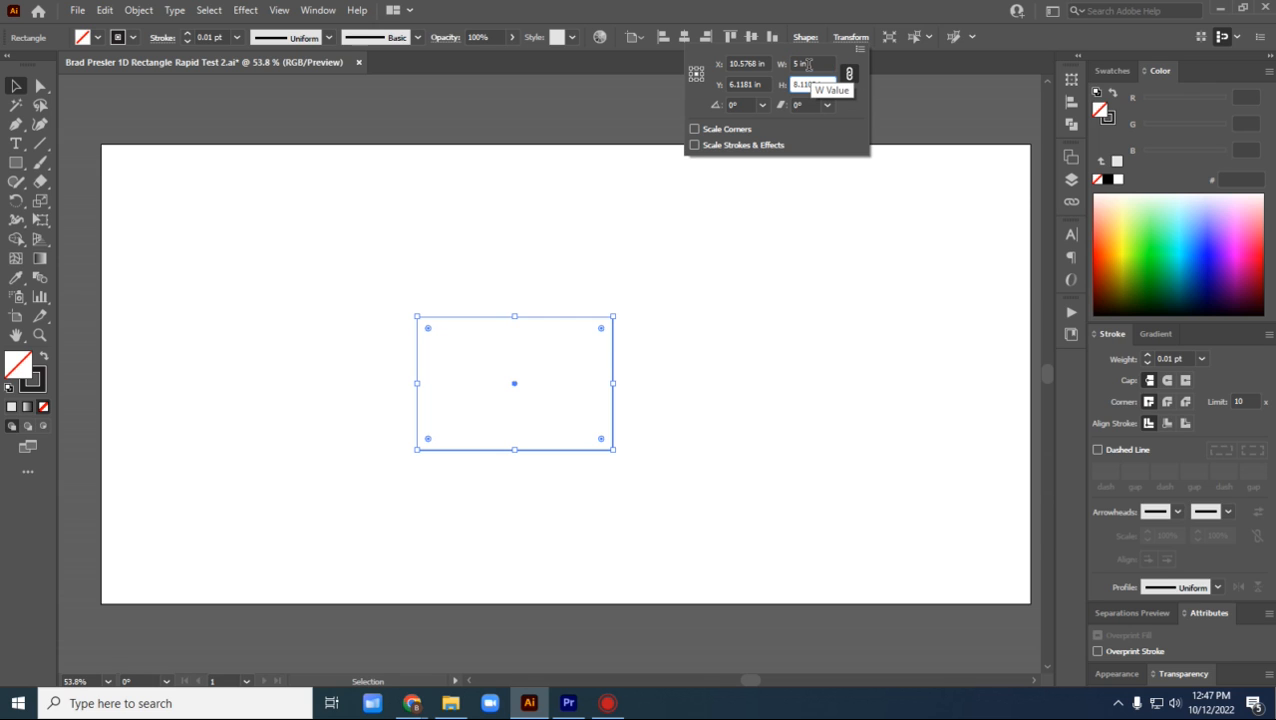
Unlink the rectangle's width and height proportions and set its height to 5 in
click(848, 75)
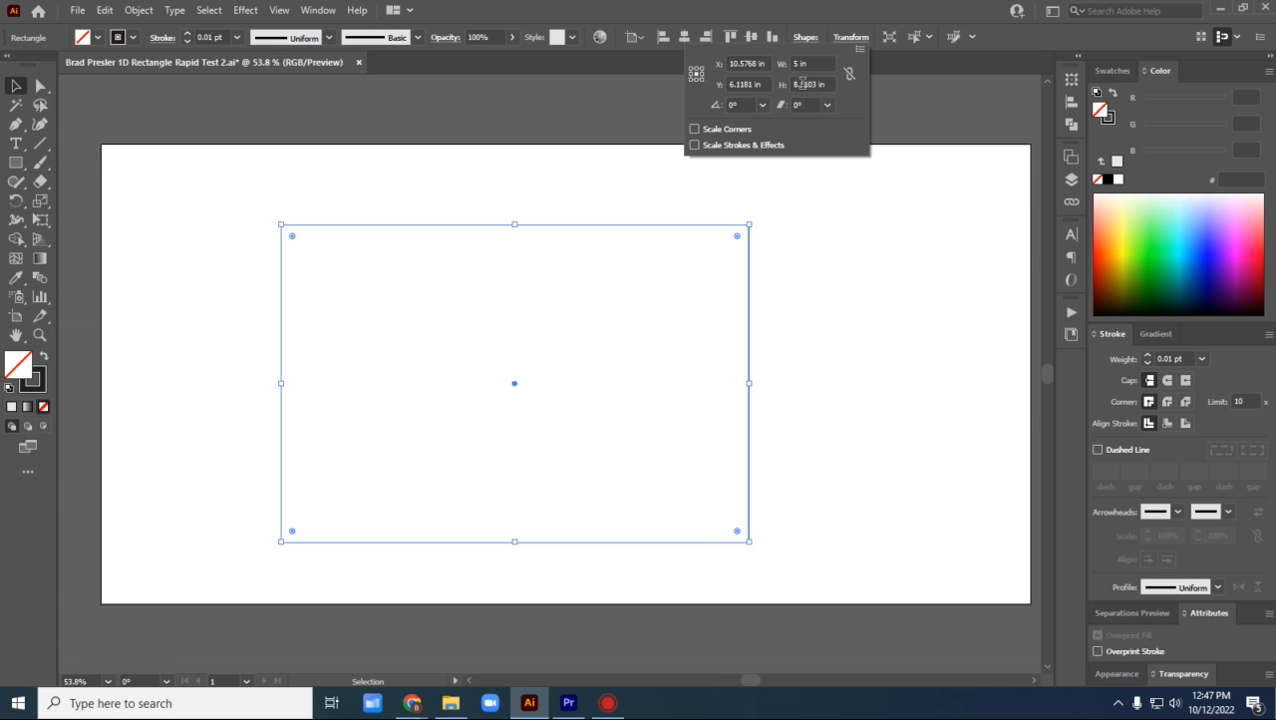
double_click(808, 84)
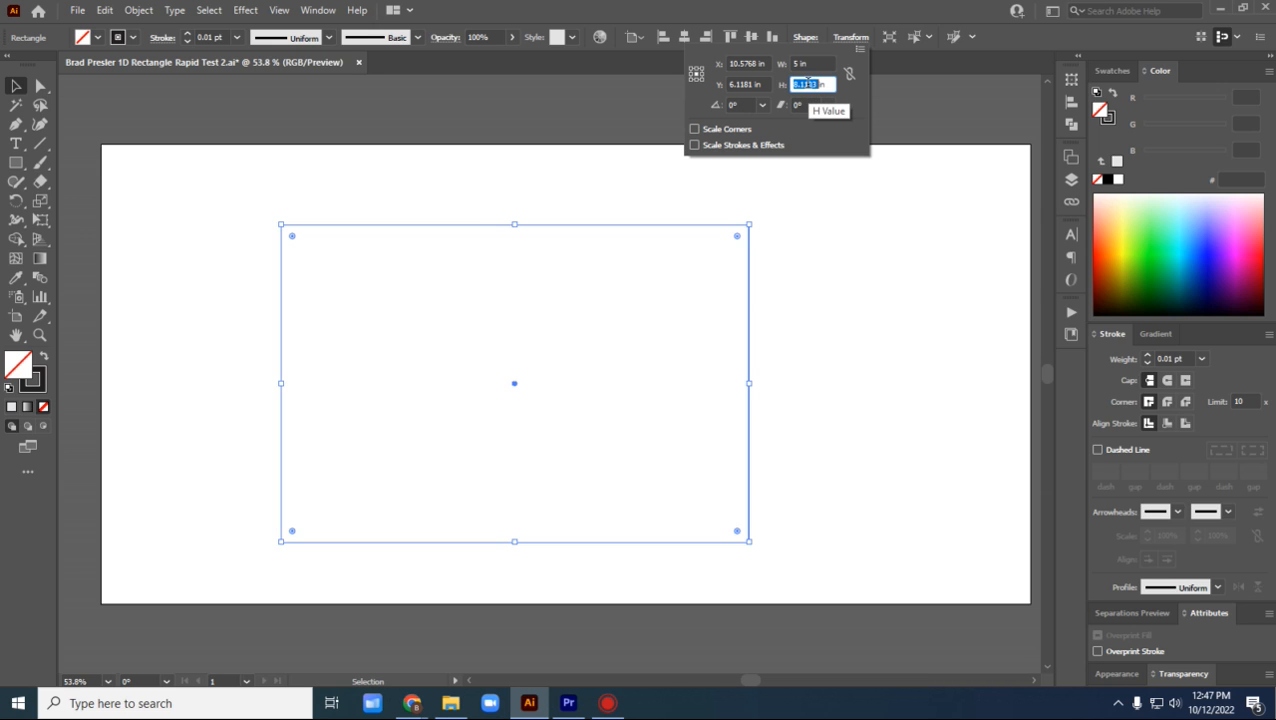
text(5)
key(Tab)
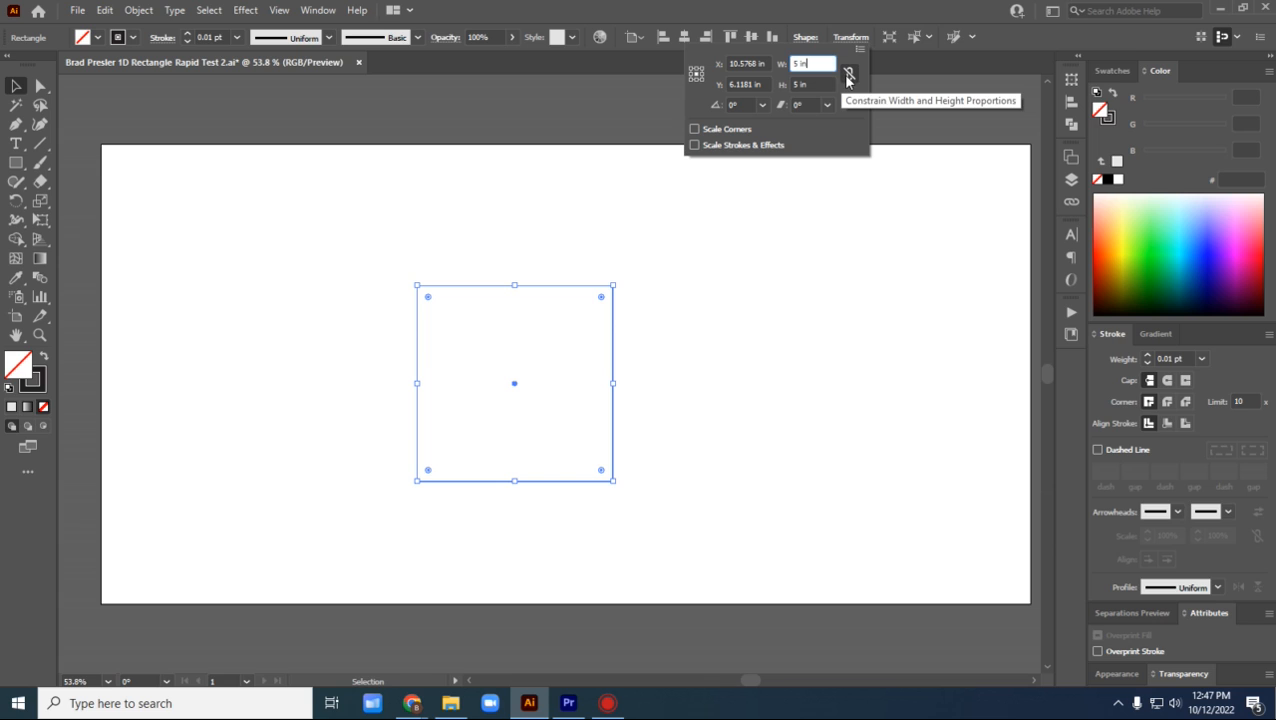
Set the rectangle's height to 7 in independently of its width
click(847, 75)
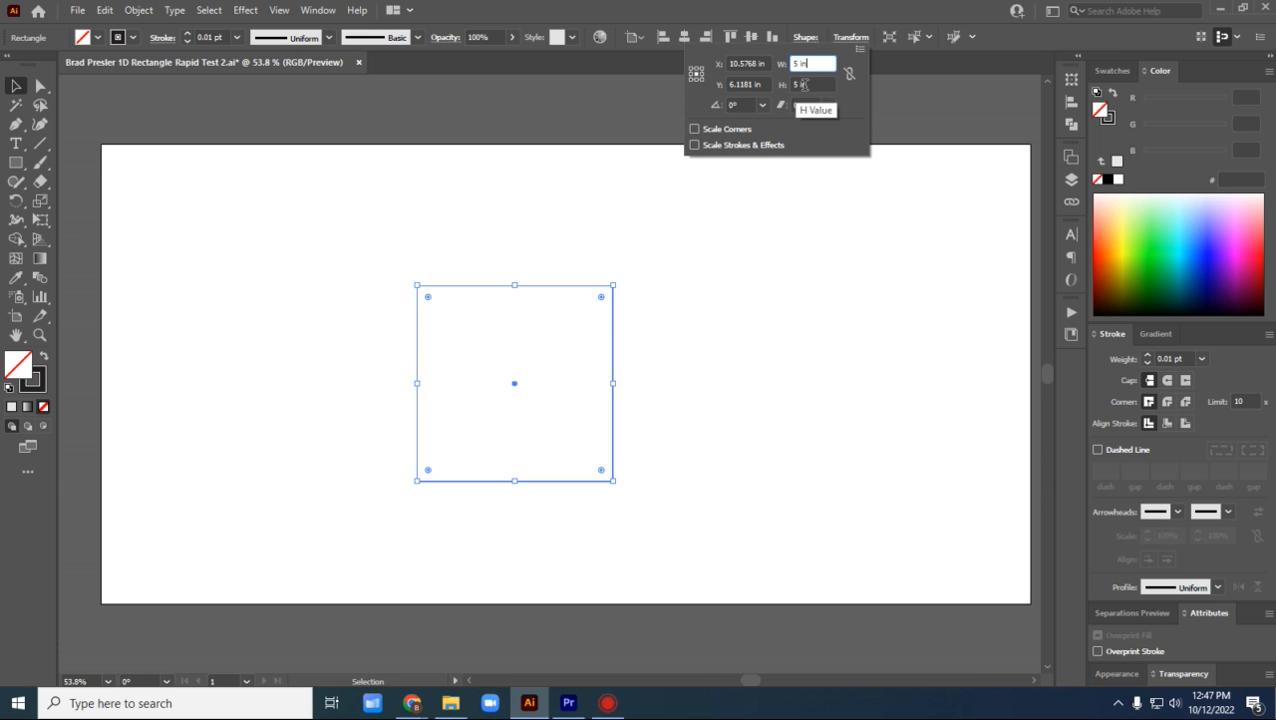
click(812, 85)
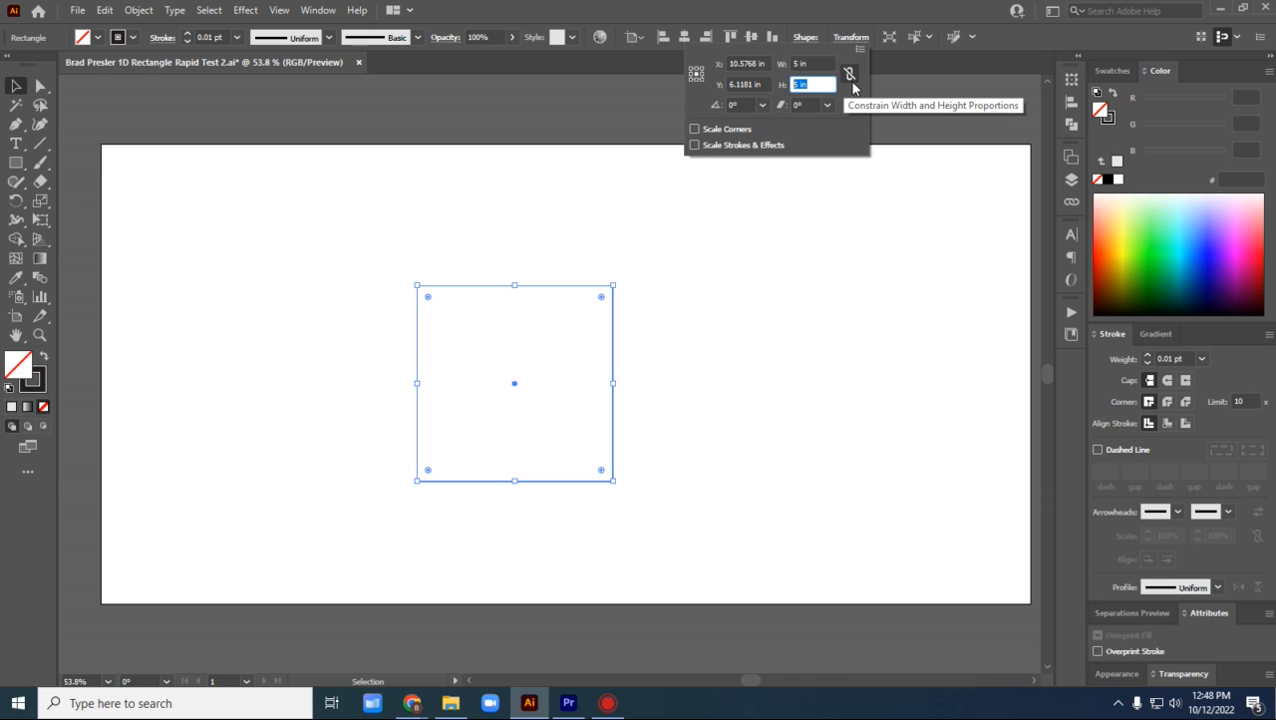
text(7)
key(Return)
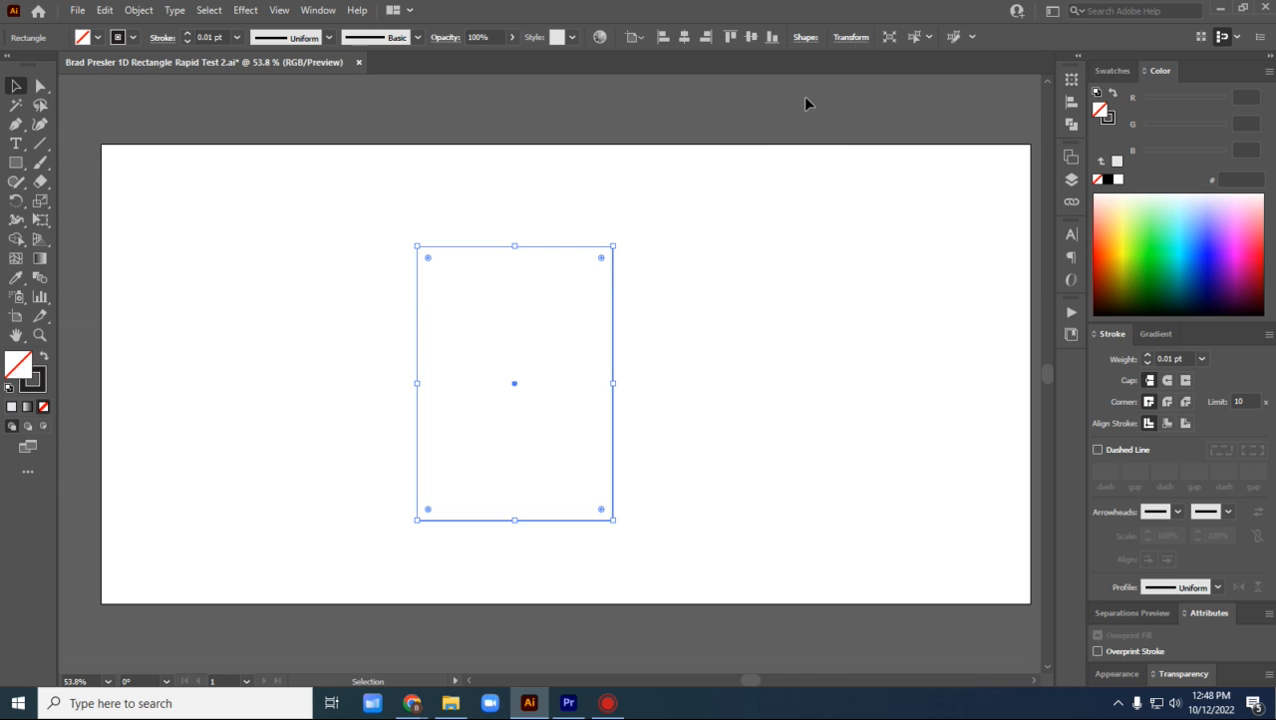
Constrain the rectangle's proportions again and set its height to 4 in so it scales uniformly
click(840, 38)
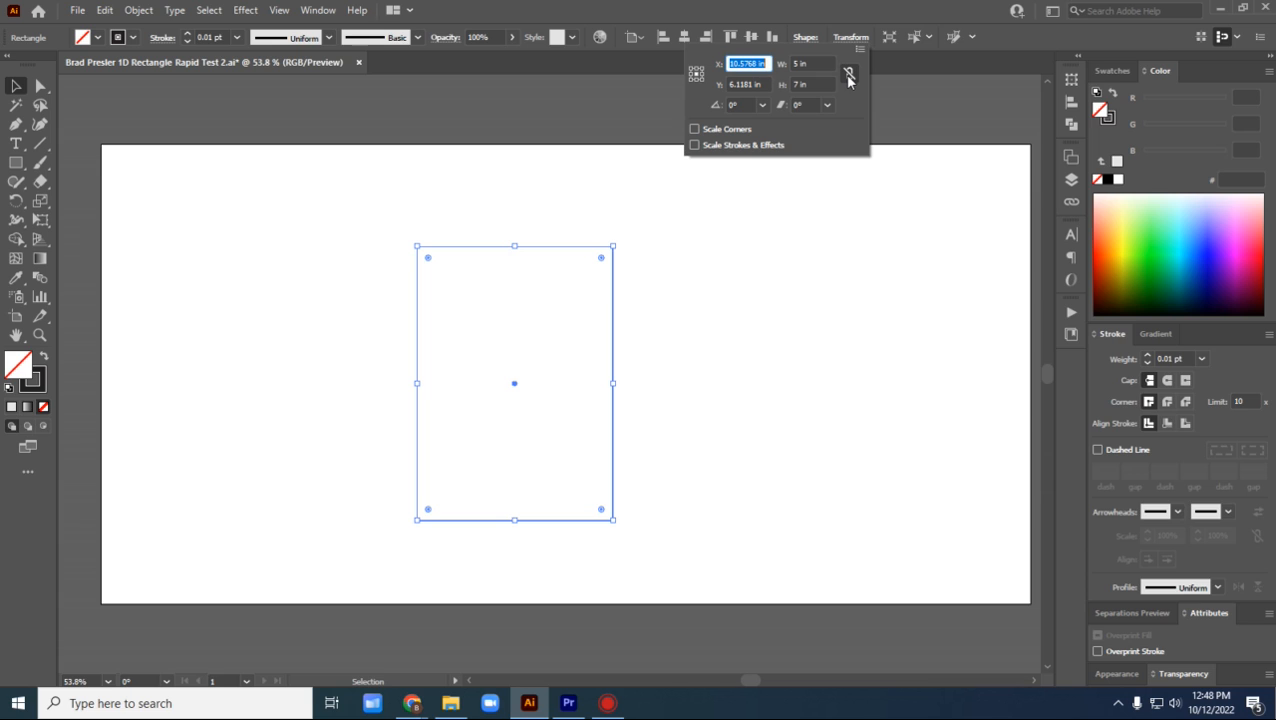
click(848, 75)
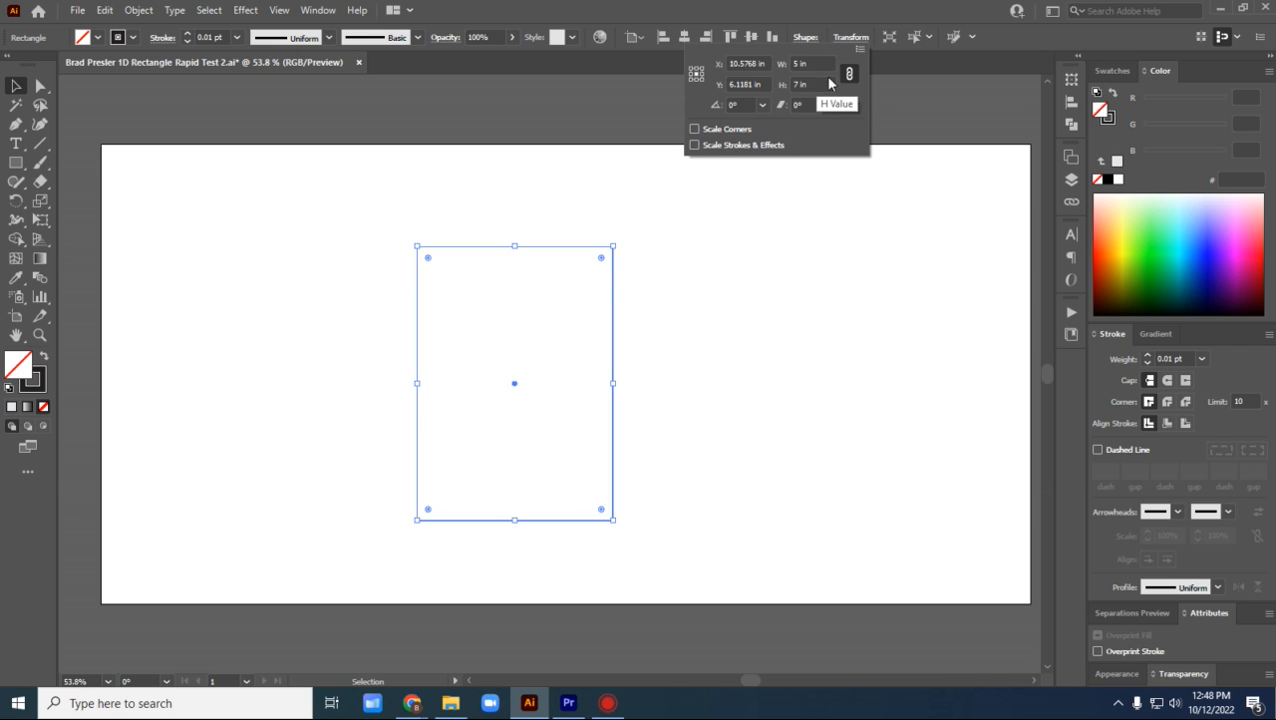
click(812, 84)
text(4)
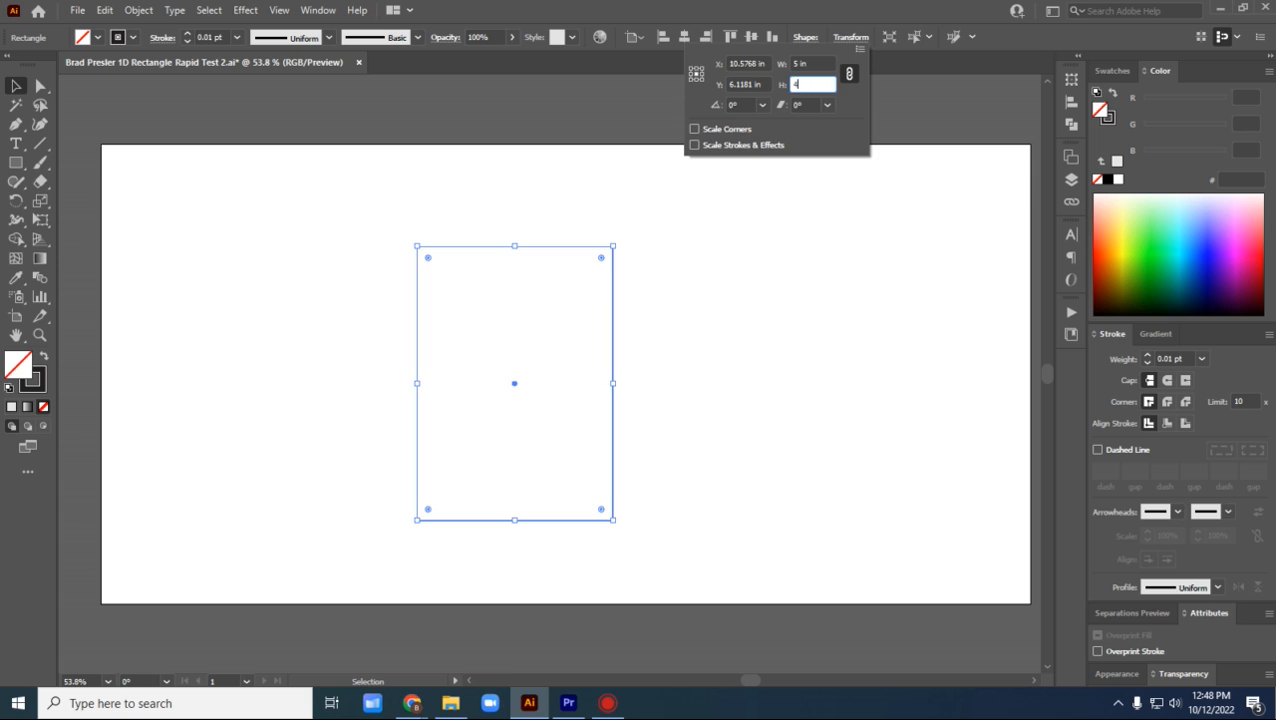
key(Return)
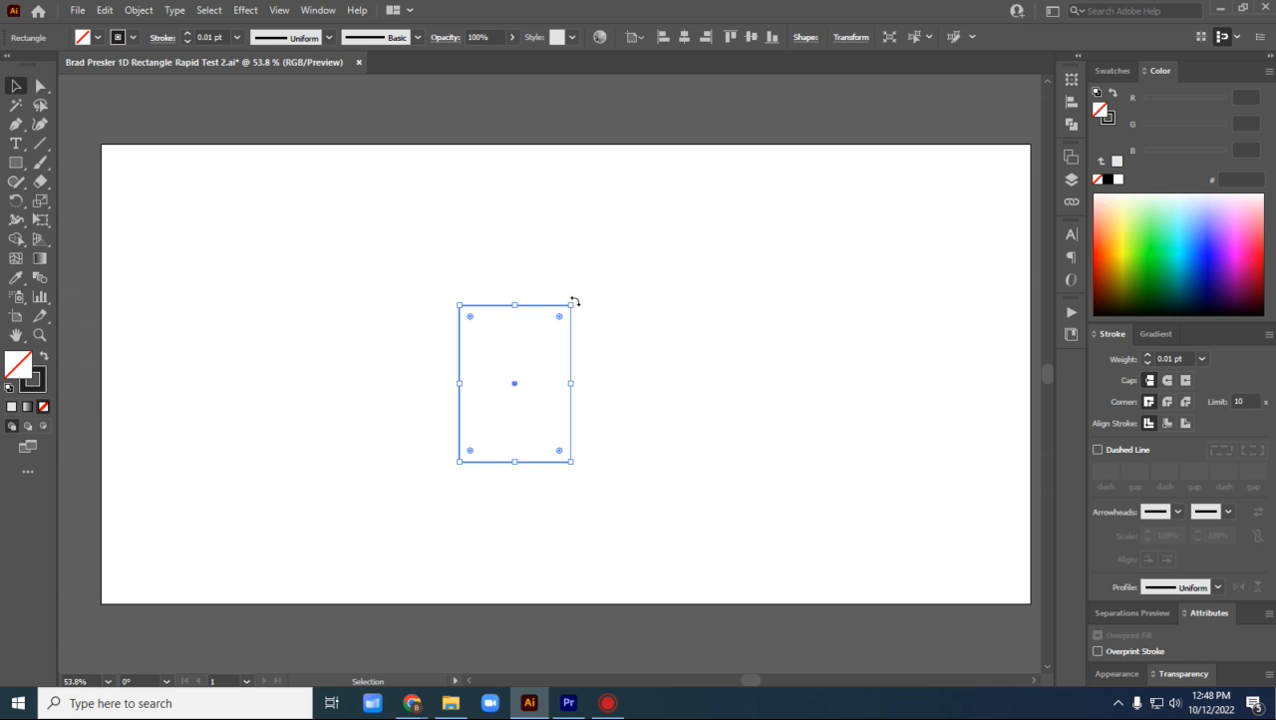
Try rotating the rectangle clockwise freehand from its upper-right corner, and undo the rotation
drag(575, 301, 646, 455)
key(a)
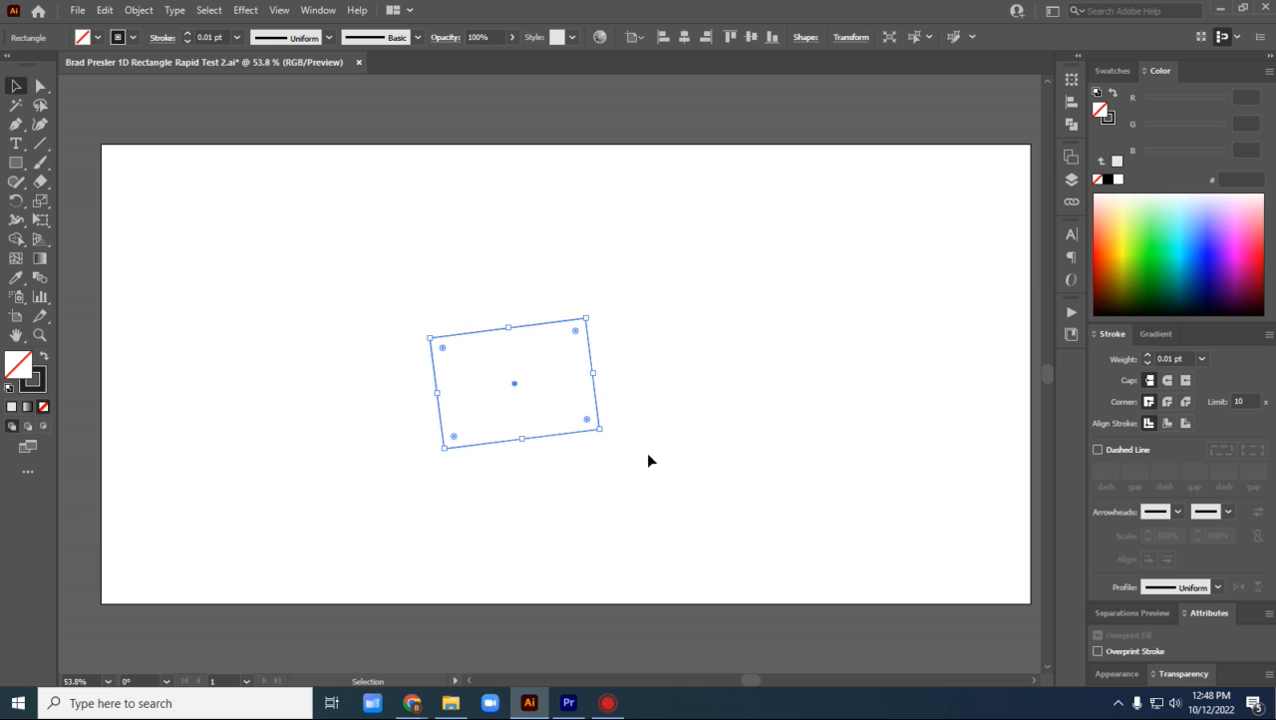
key(v)
key(ctrl+z)
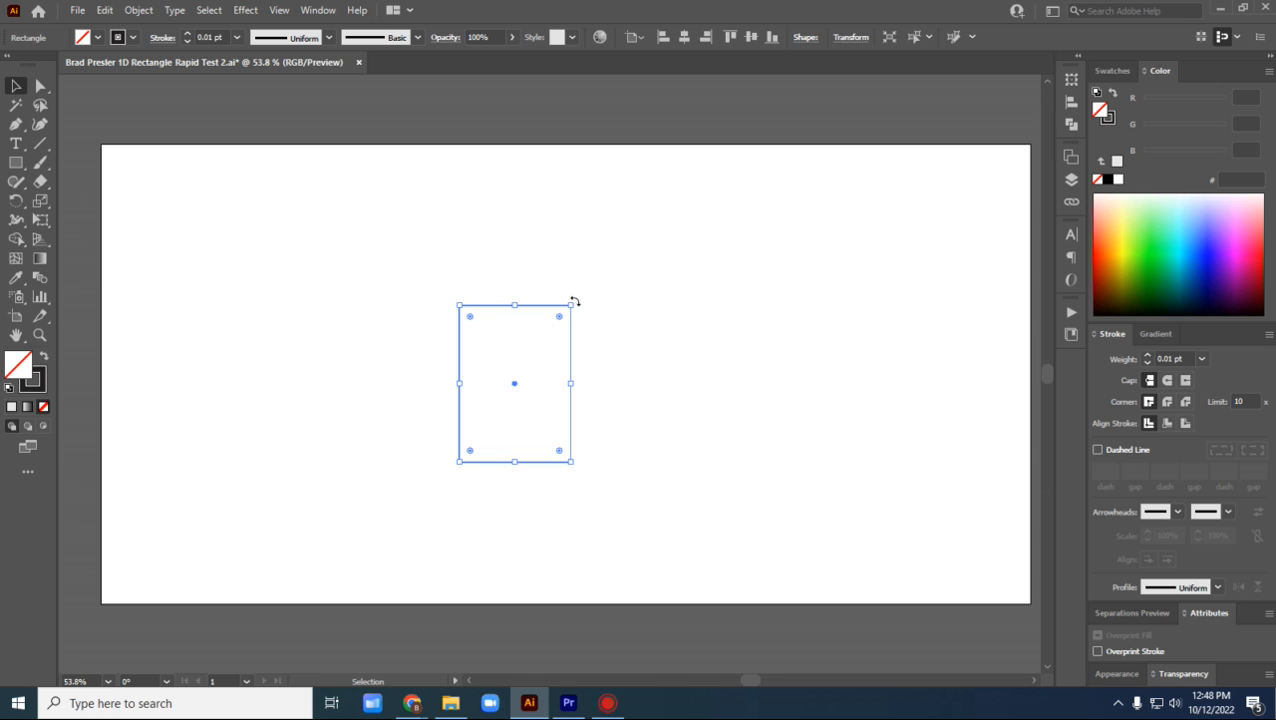
Rotate the rectangle a quarter turn clockwise by hand, and set its rotation angle to 90°
drag(575, 301, 618, 420)
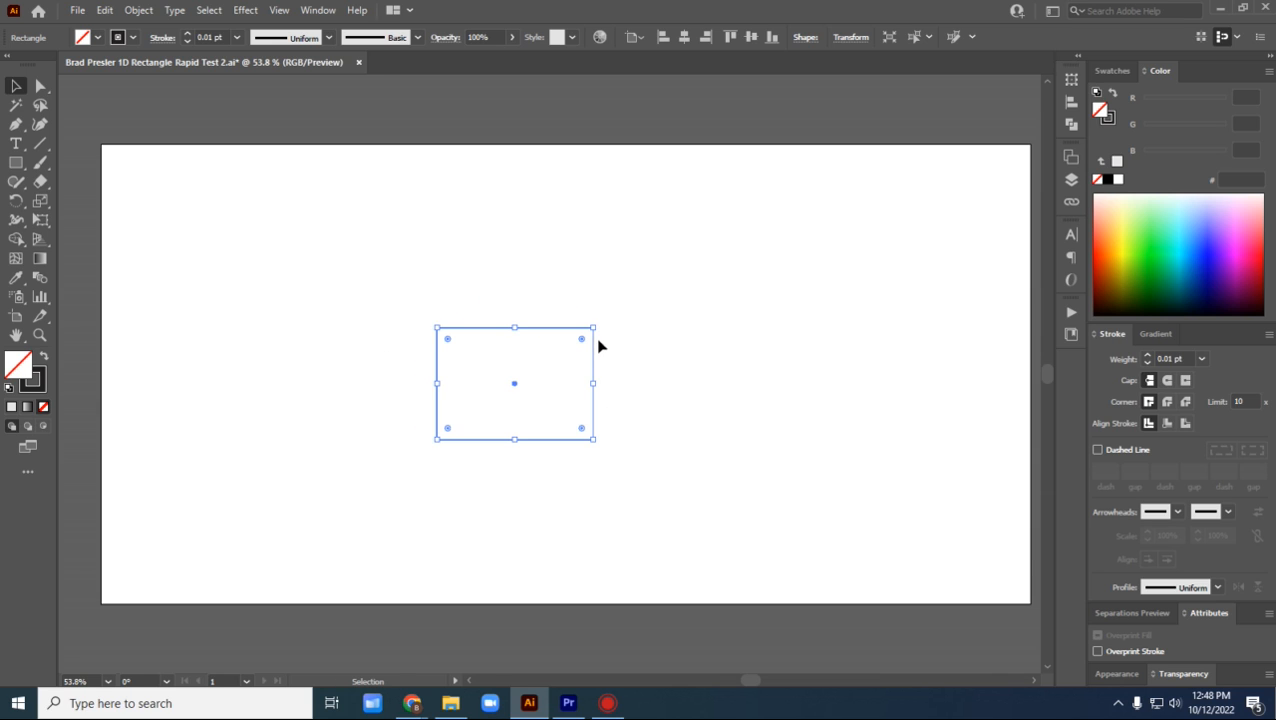
drag(581, 339, 627, 316)
click(850, 38)
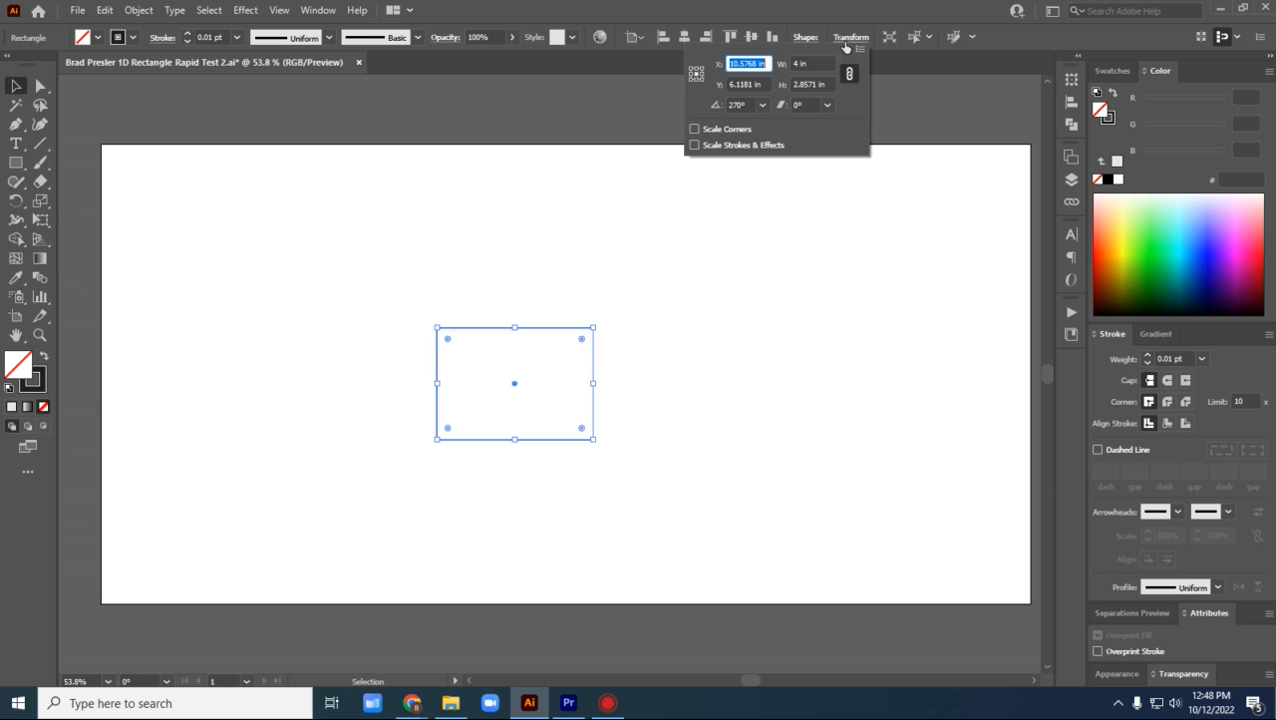
click(740, 104)
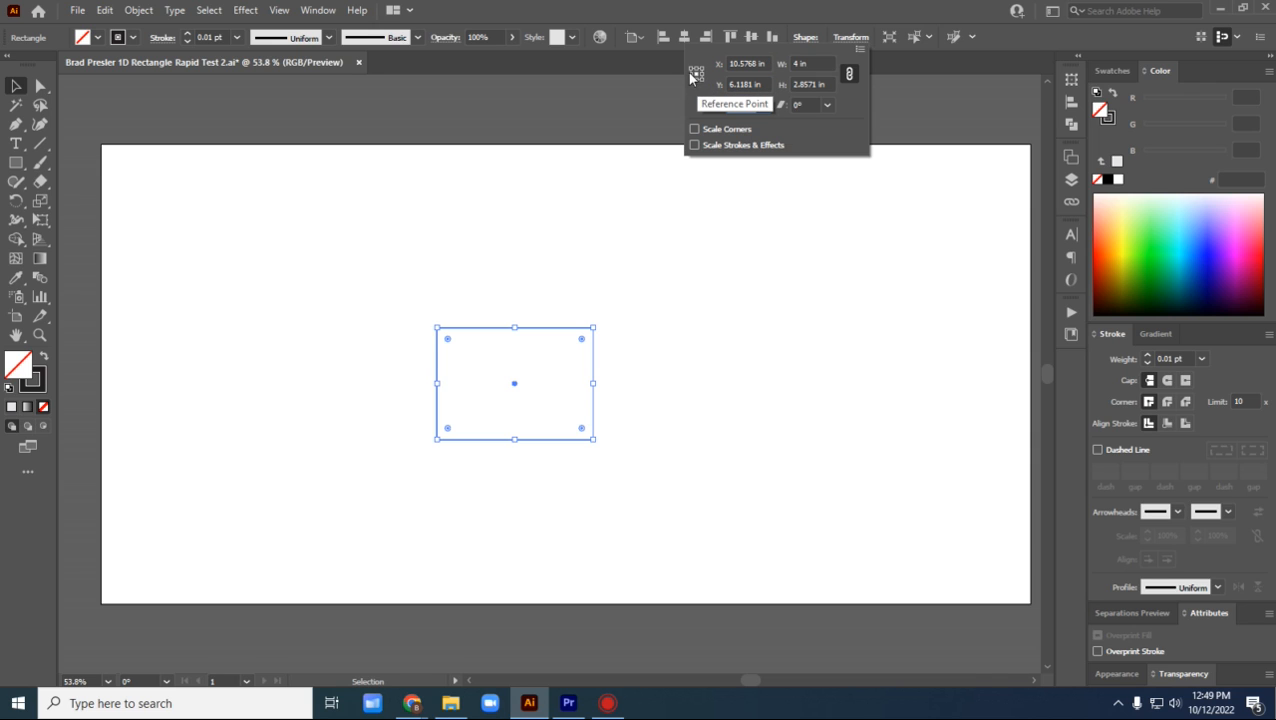
double_click(745, 107)
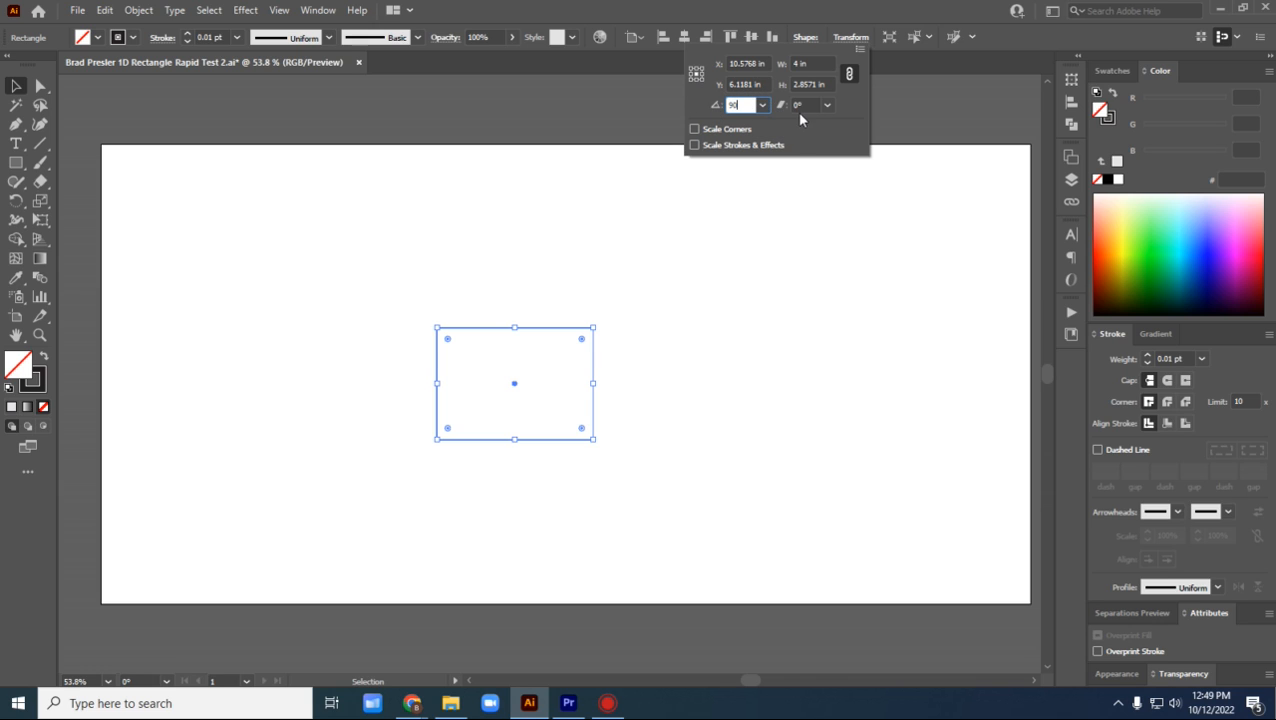
text(90)
key(Return)
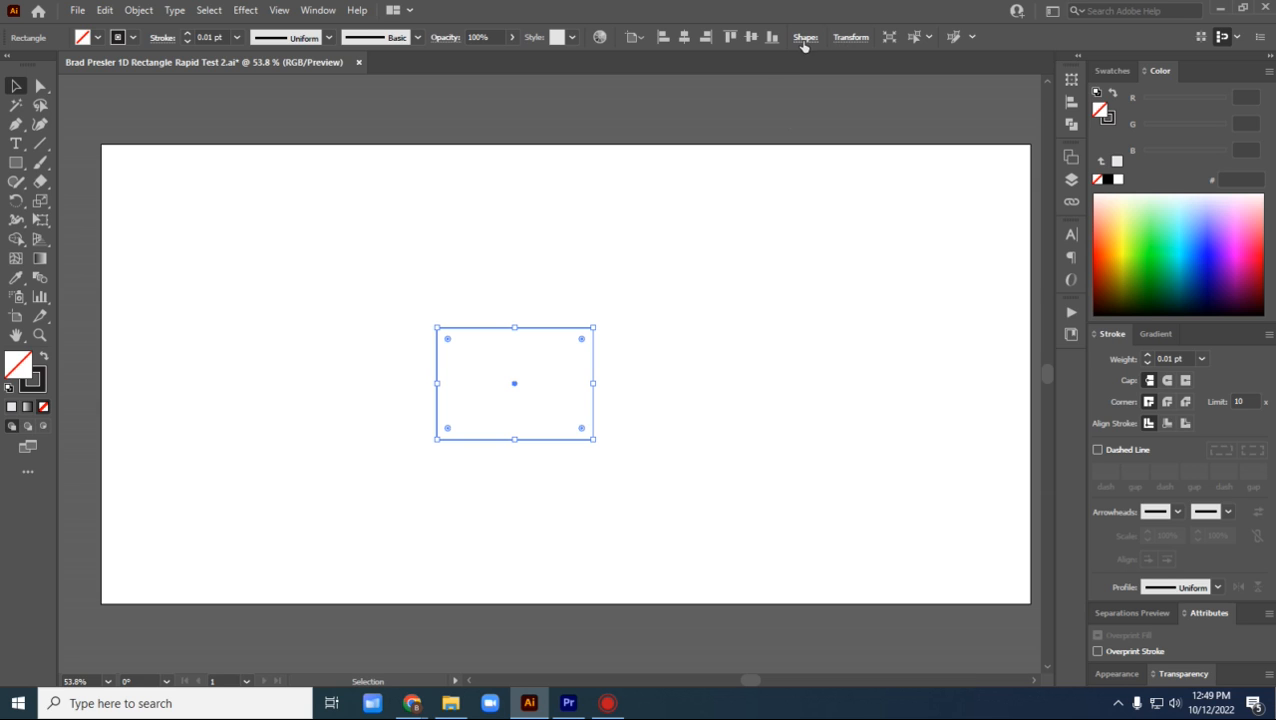
Try the preset rotation angles 60°, 150°, 120° and 30° on the rectangle, finishing with 0°
click(848, 38)
click(750, 104)
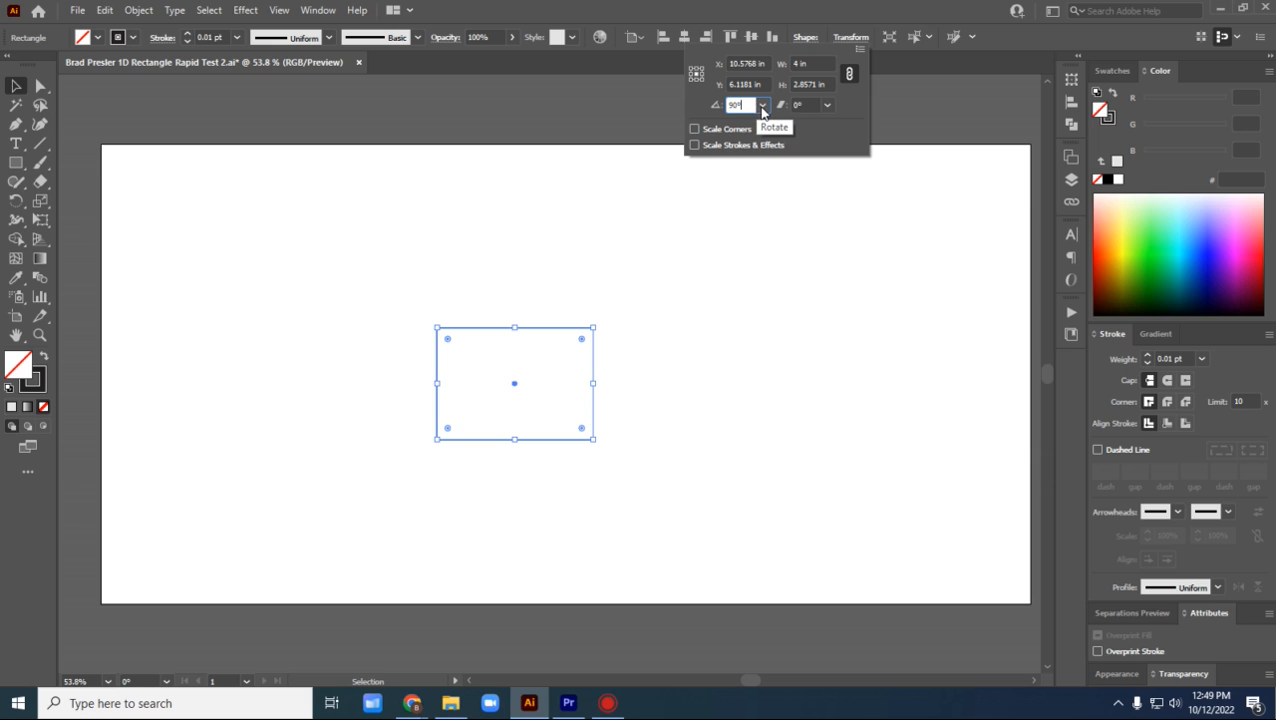
click(762, 104)
click(782, 166)
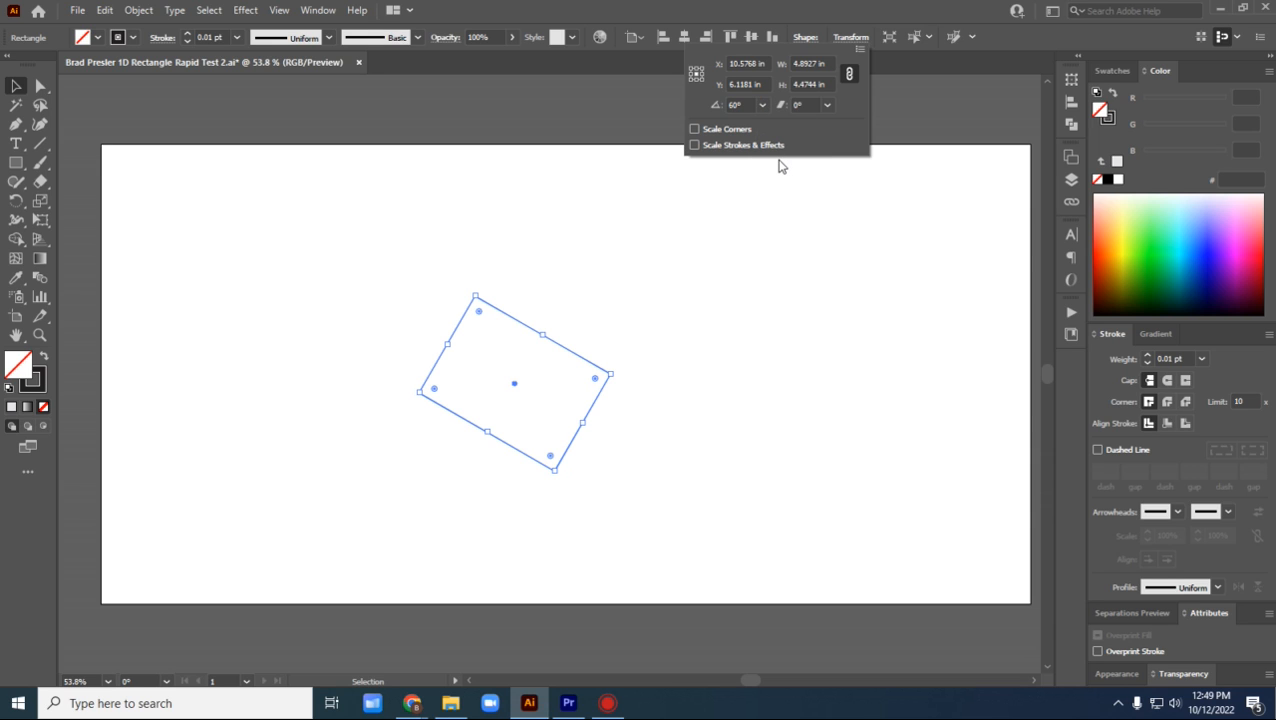
click(761, 105)
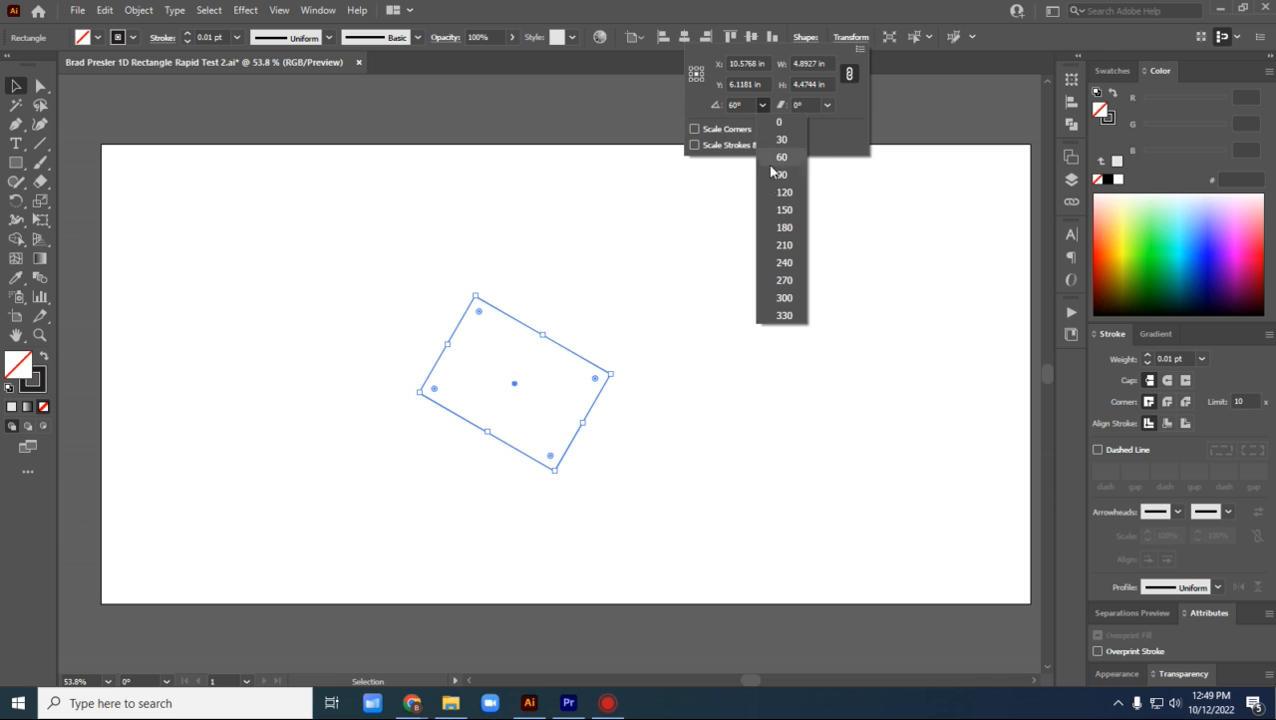
click(766, 209)
click(761, 105)
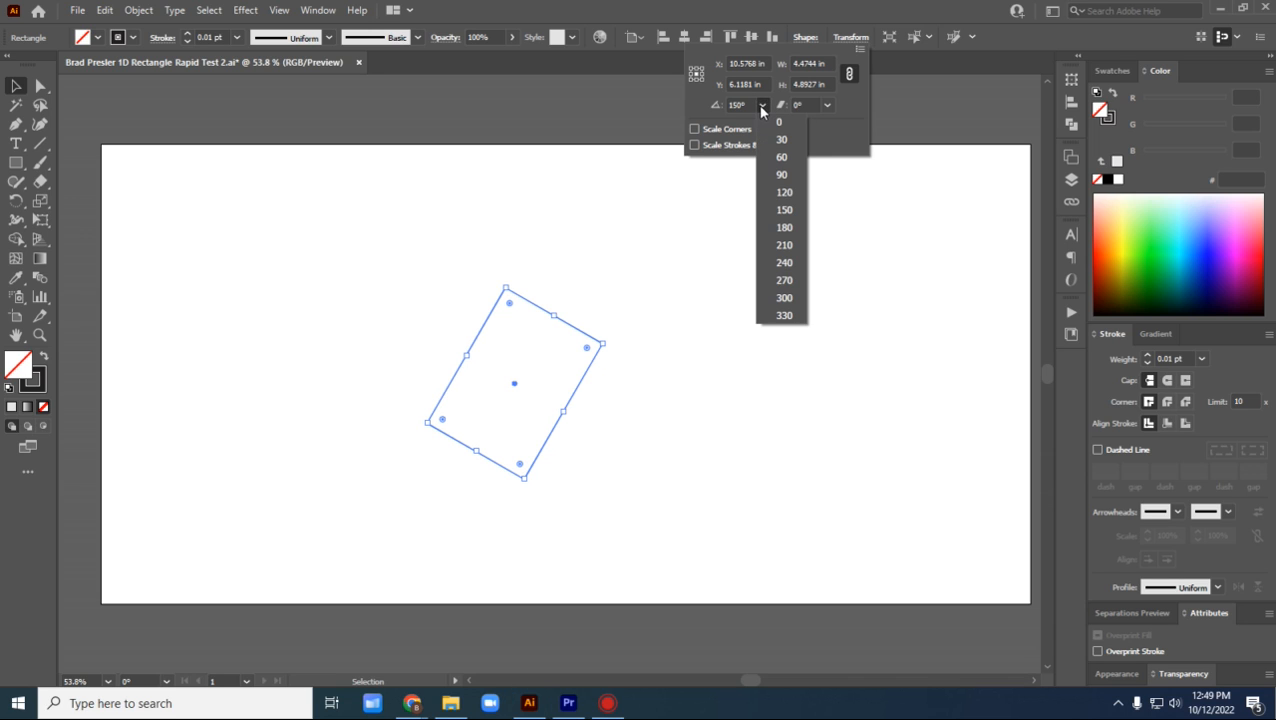
click(784, 192)
click(762, 105)
click(776, 142)
click(762, 105)
click(763, 126)
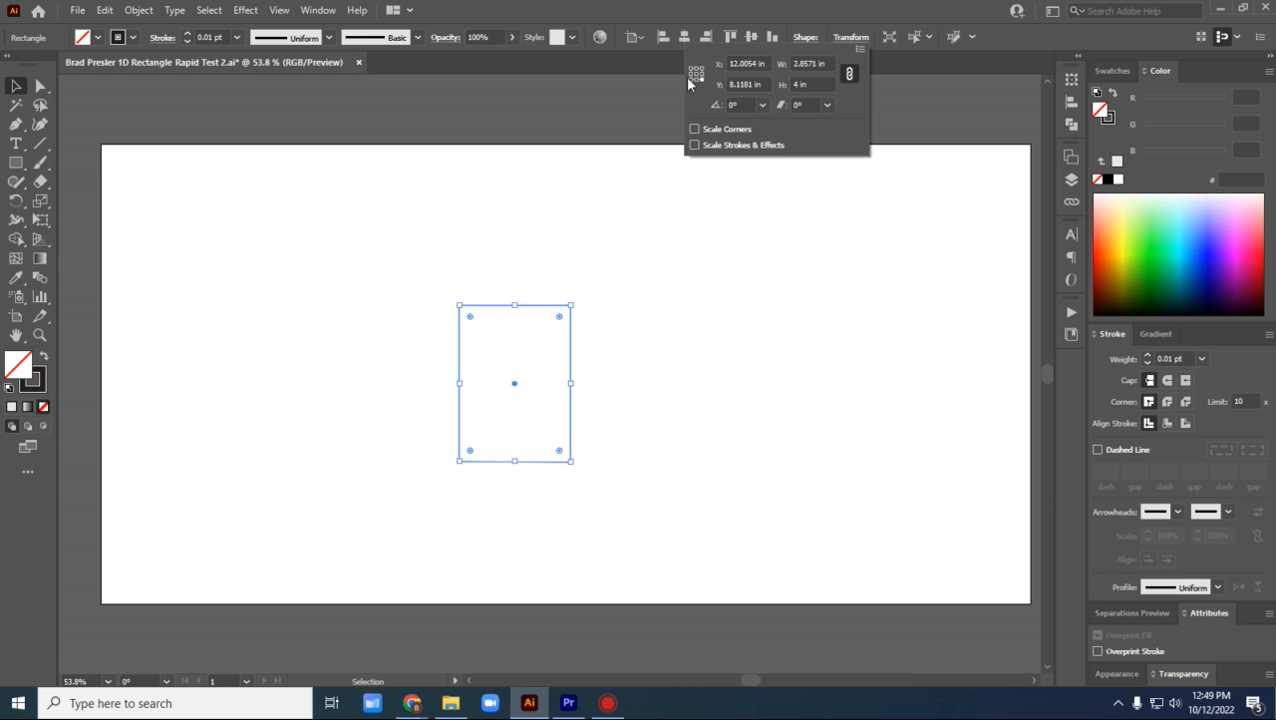
Rotate the rectangle 30° about its lower-right reference point, and undo the rotation
click(760, 106)
click(770, 140)
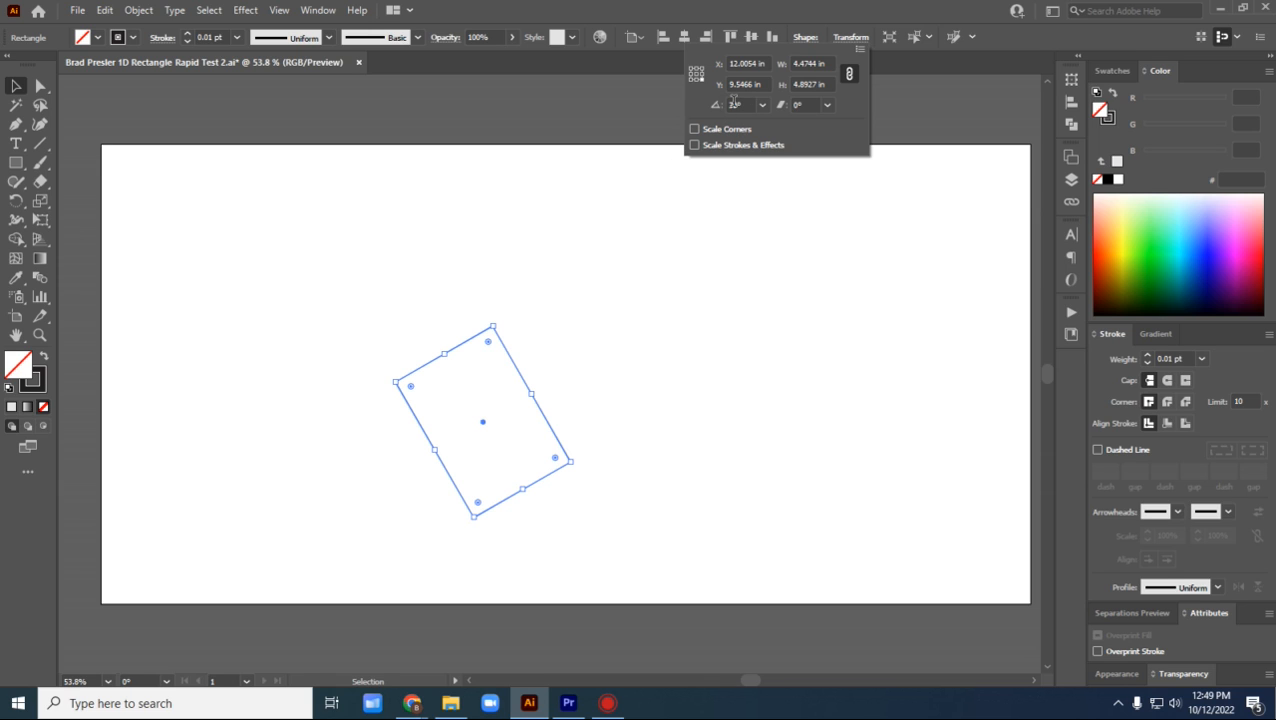
key(Escape)
key(ctrl+z)
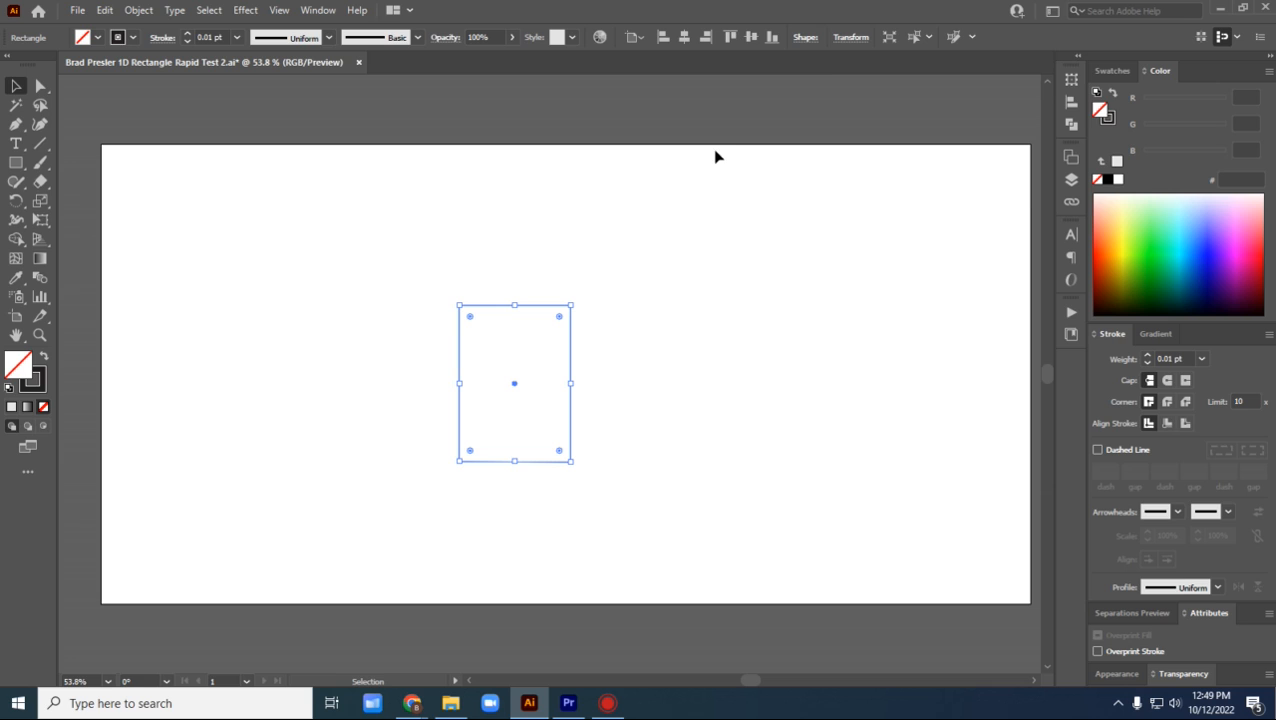
Place the rectangle's upper-left reference point at X 0, Y 0 on the artboard, and reselect the rectangle
click(851, 42)
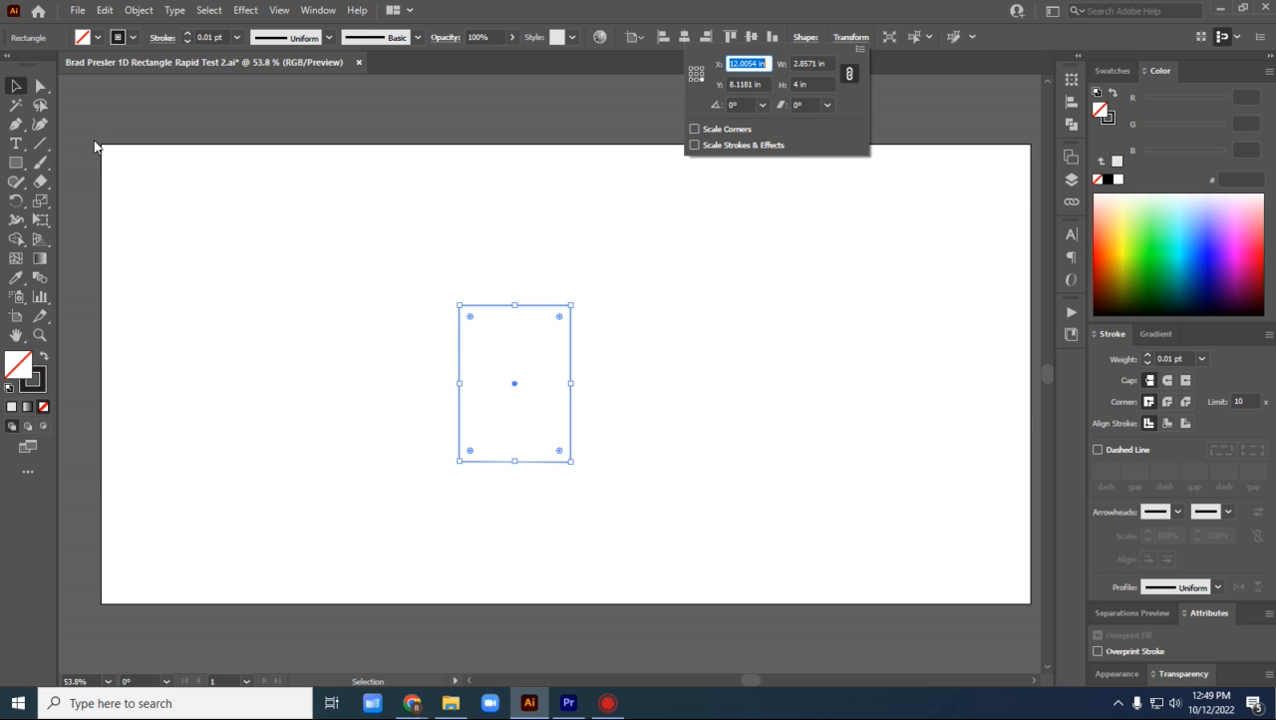
click(690, 68)
triple_click(760, 63)
text(0)
key(Tab)
text(0)
key(Return)
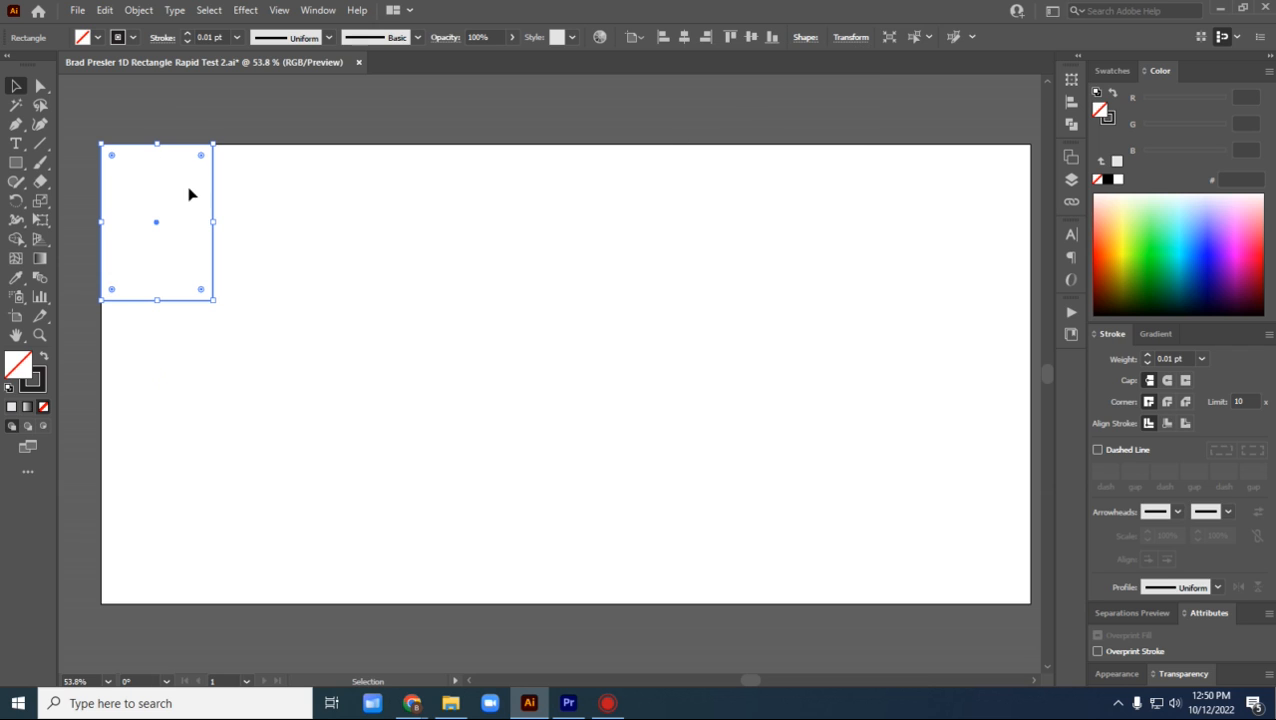
click(170, 119)
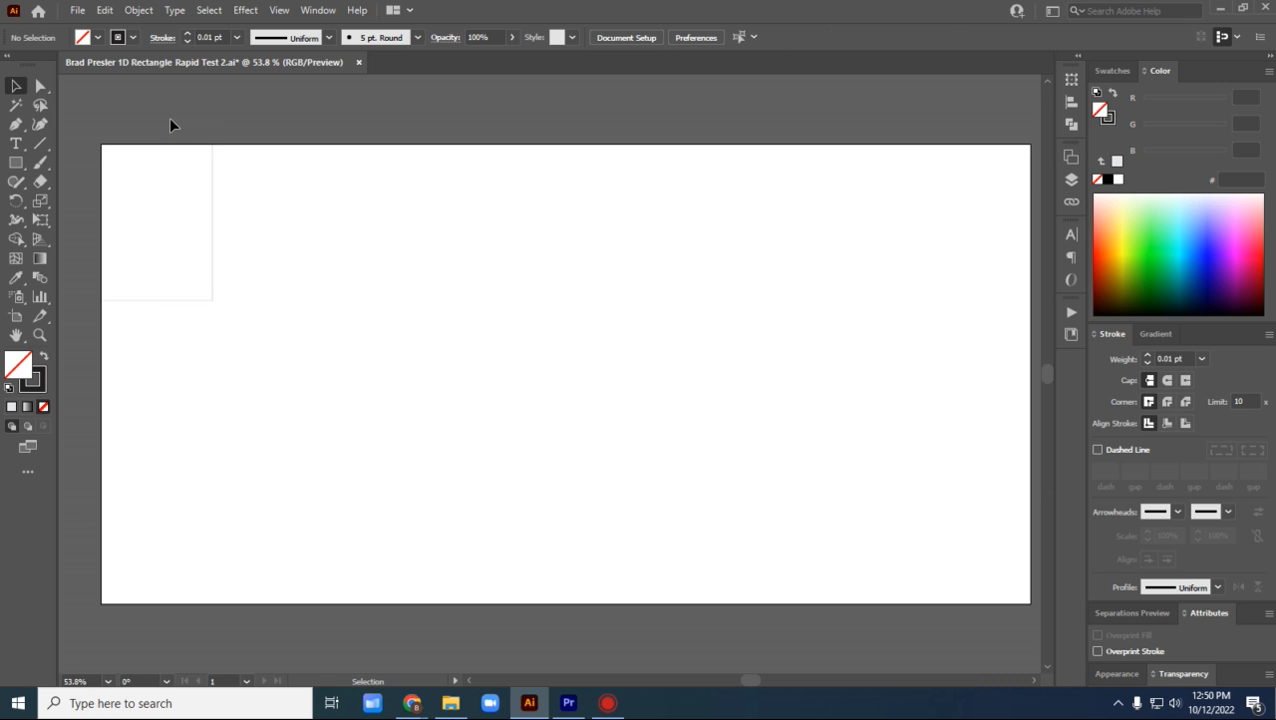
drag(95, 140, 198, 258)
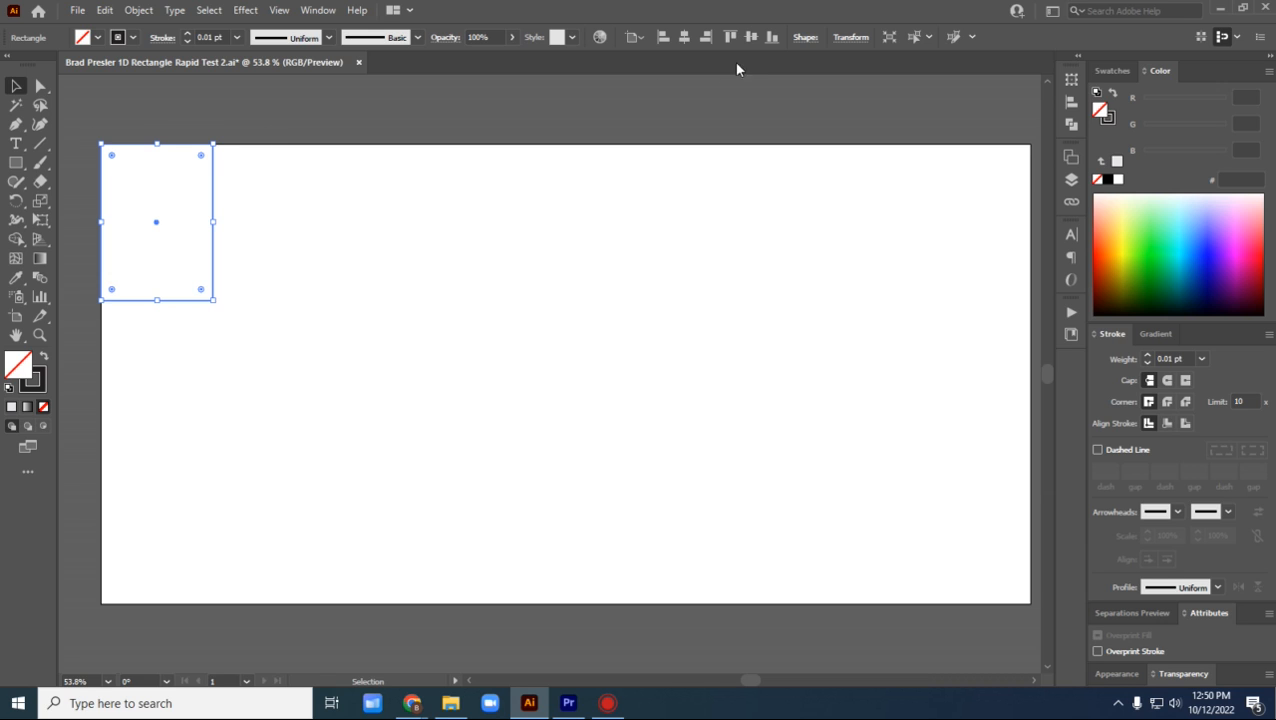
Place the rectangle's lower-right reference point at X 0, Y 0 on the artboard, and deselect the rectangle
click(851, 38)
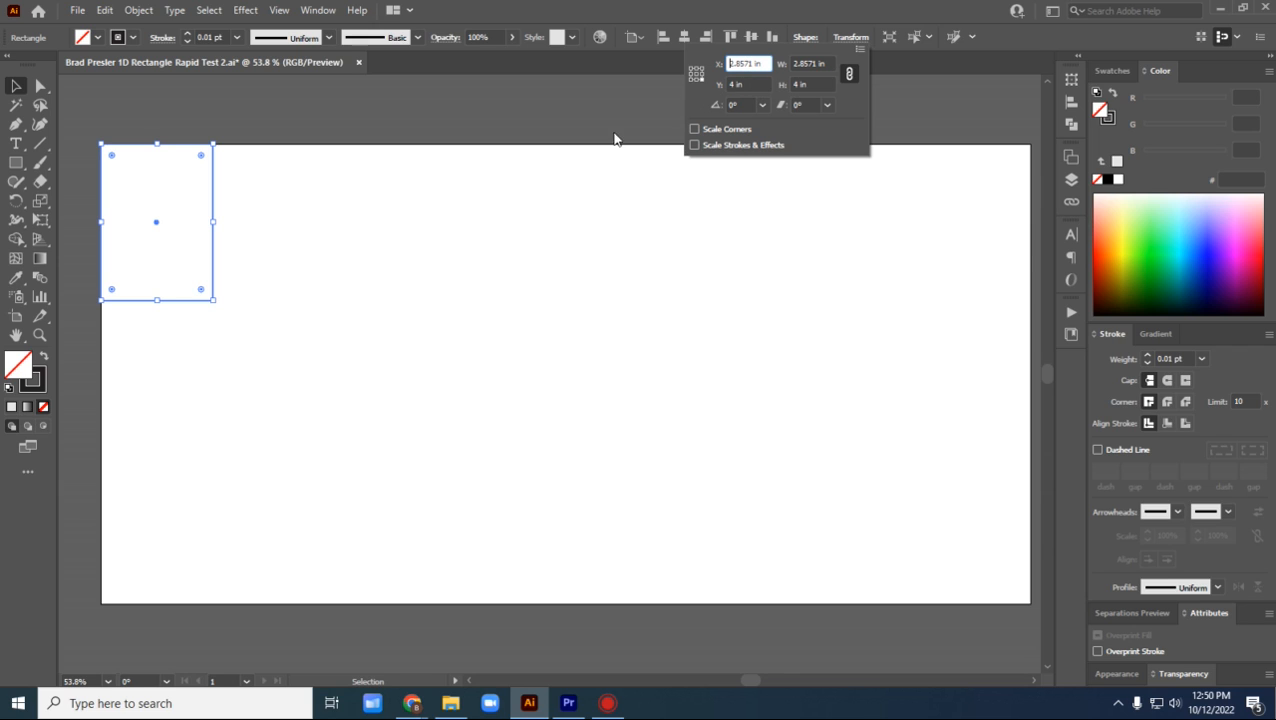
key(Escape)
key(ctrl+minus)
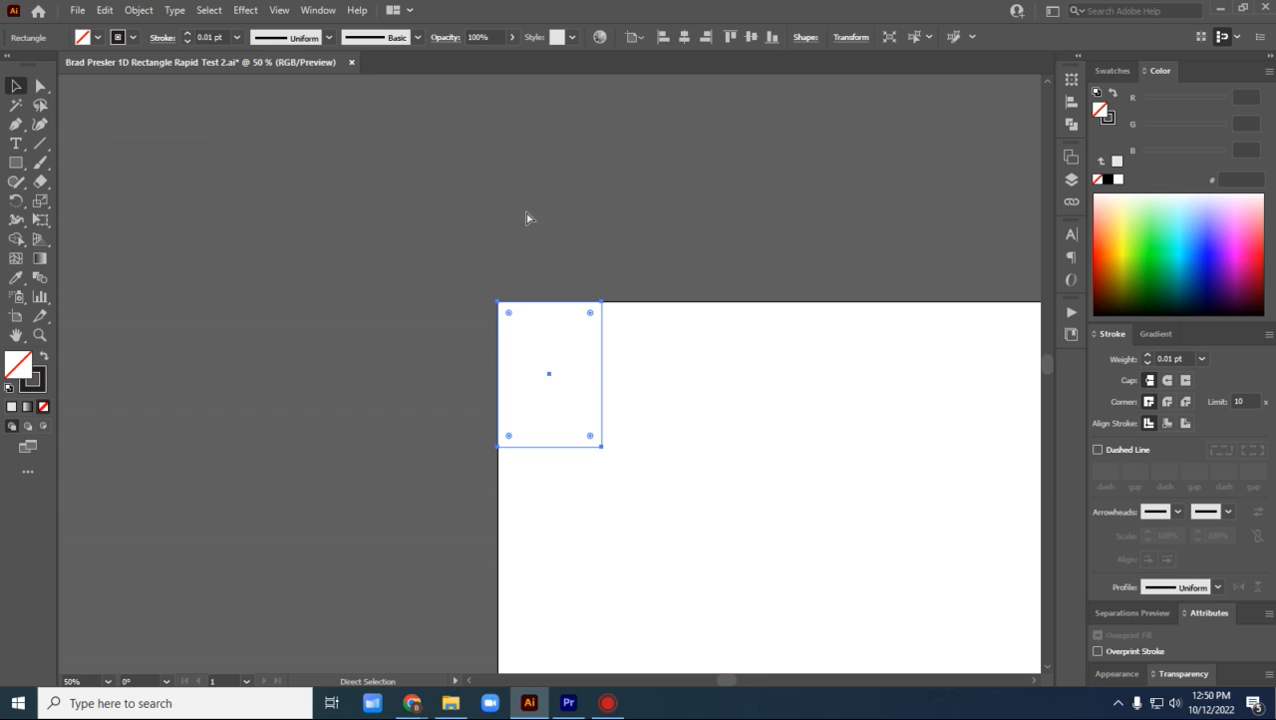
click(851, 37)
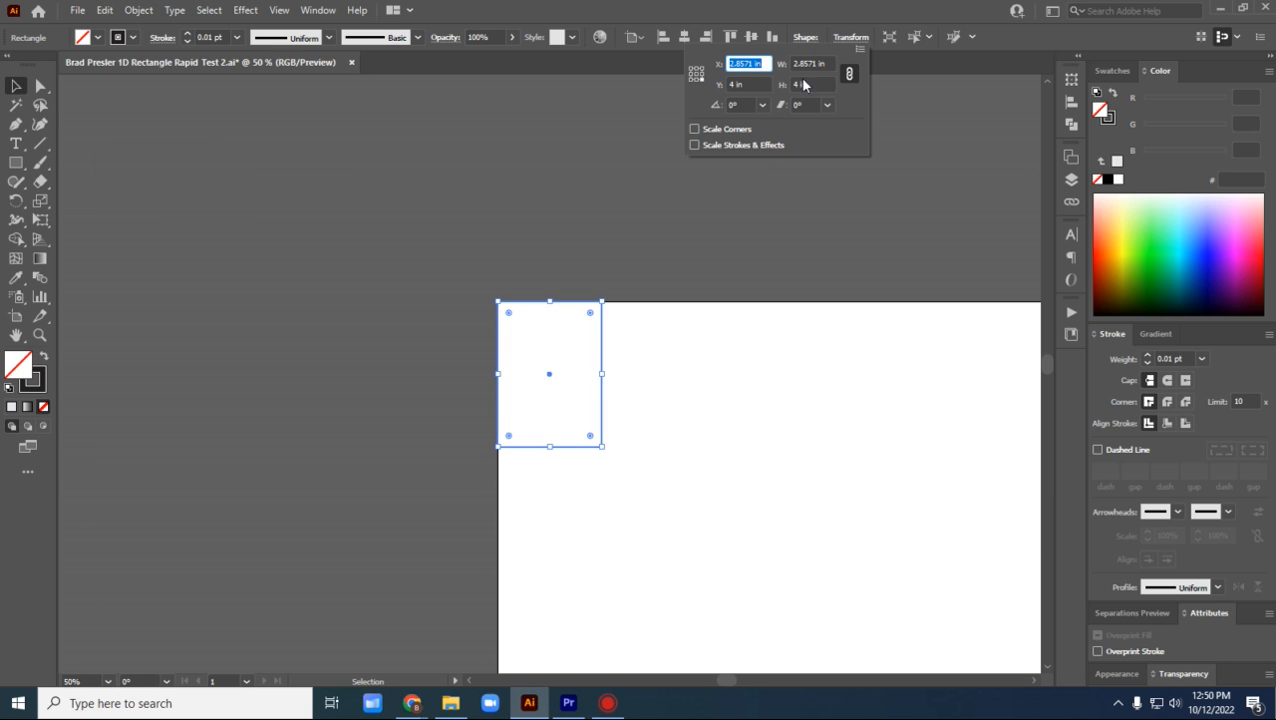
click(825, 63)
double_click(830, 63)
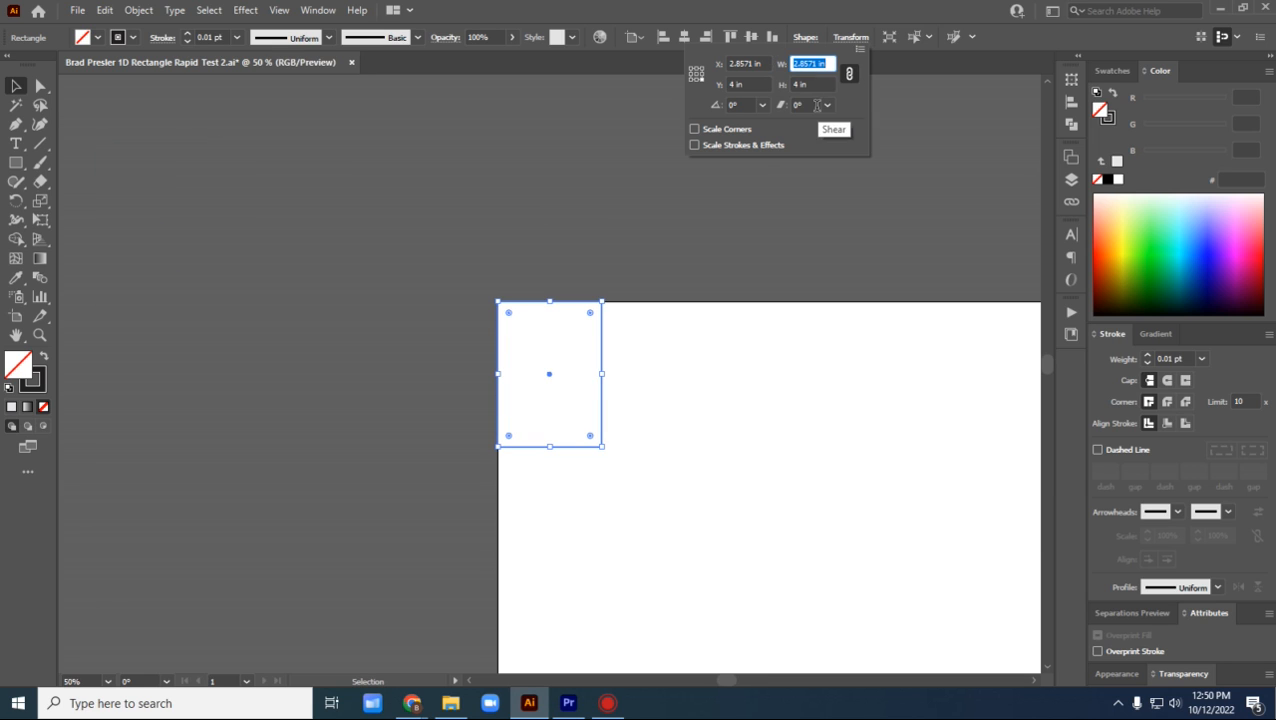
click(741, 63)
double_click(767, 64)
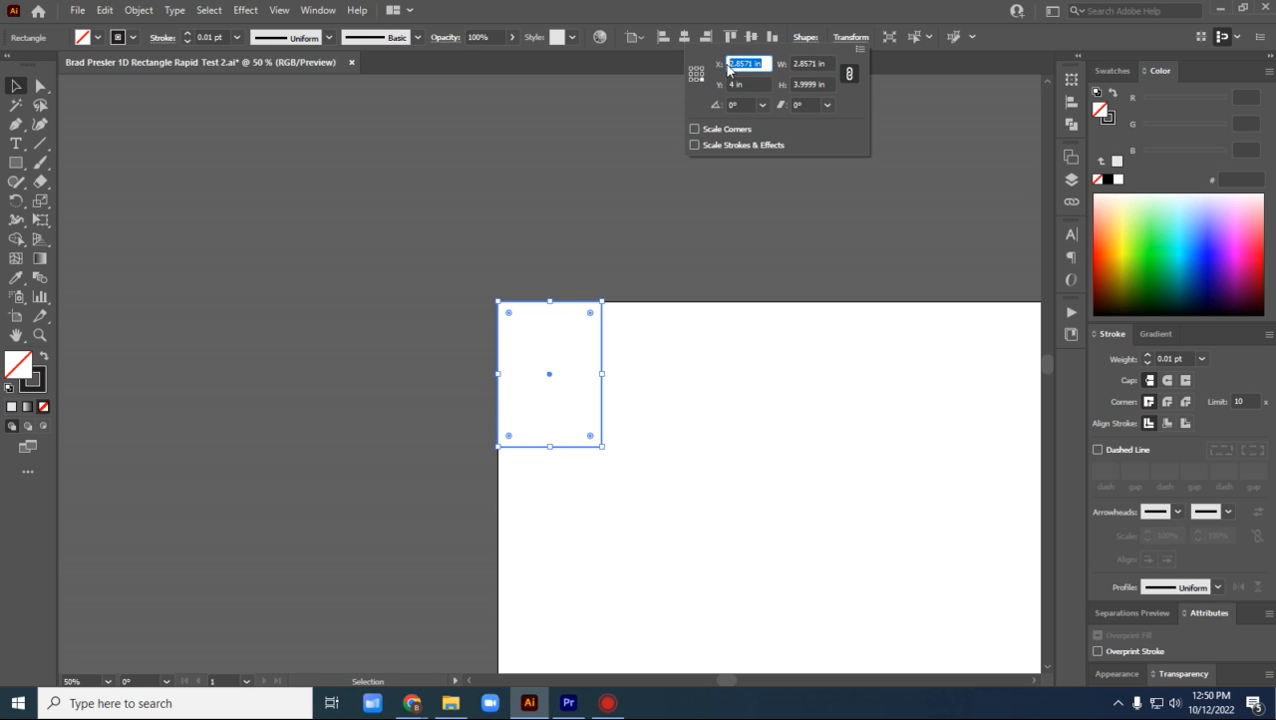
text(0)
key(Tab)
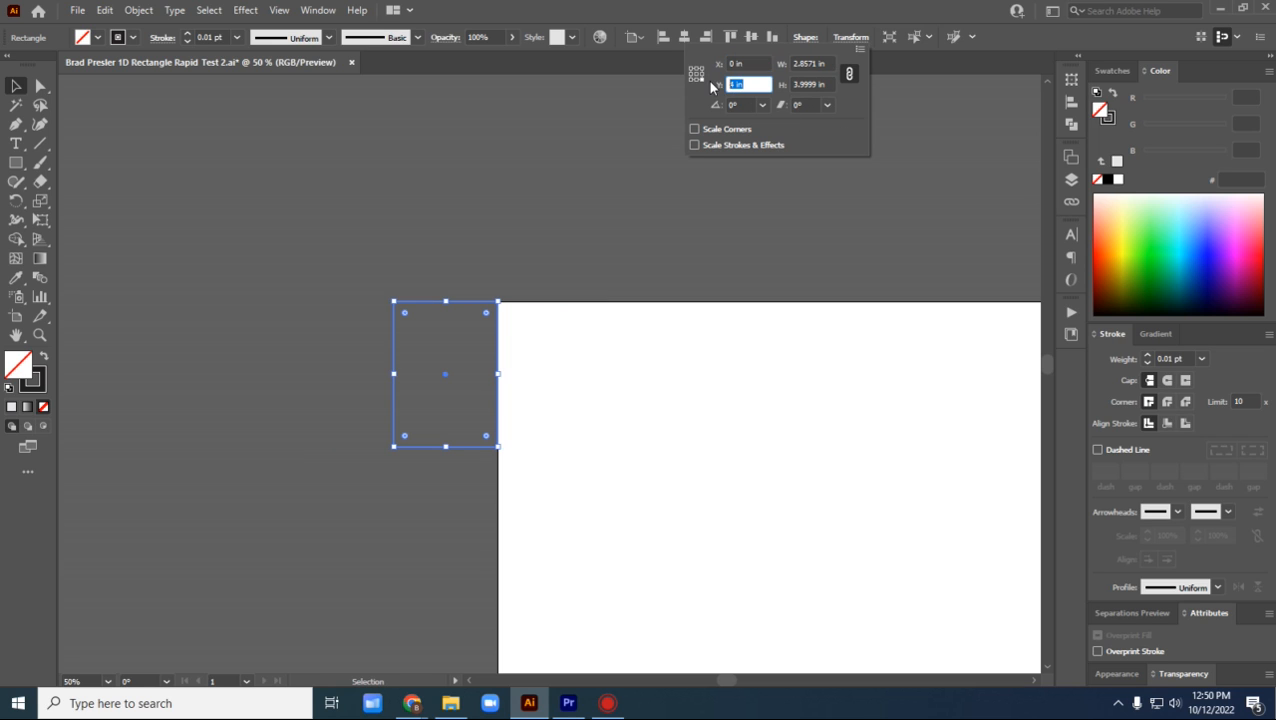
text(0)
key(Return)
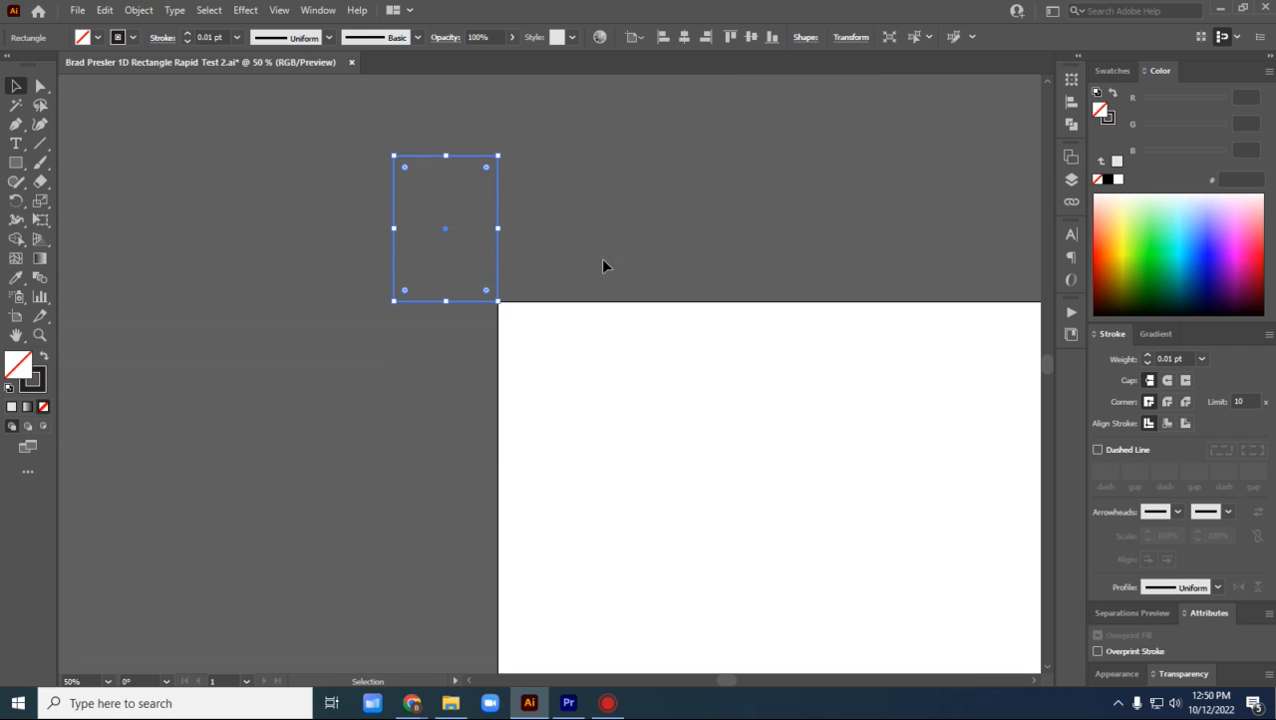
click(539, 257)
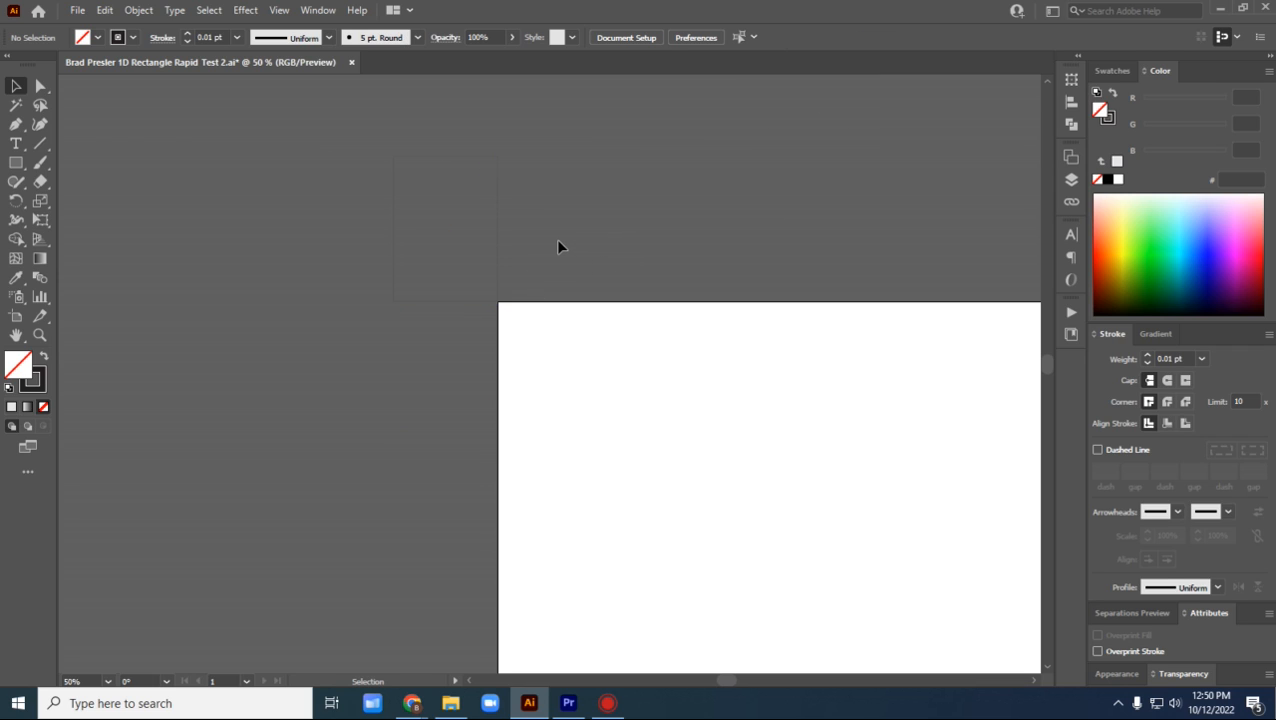
Turn on Scale Corners for the rectangle, and round all four of its corners by hand
double_click(499, 270)
click(847, 37)
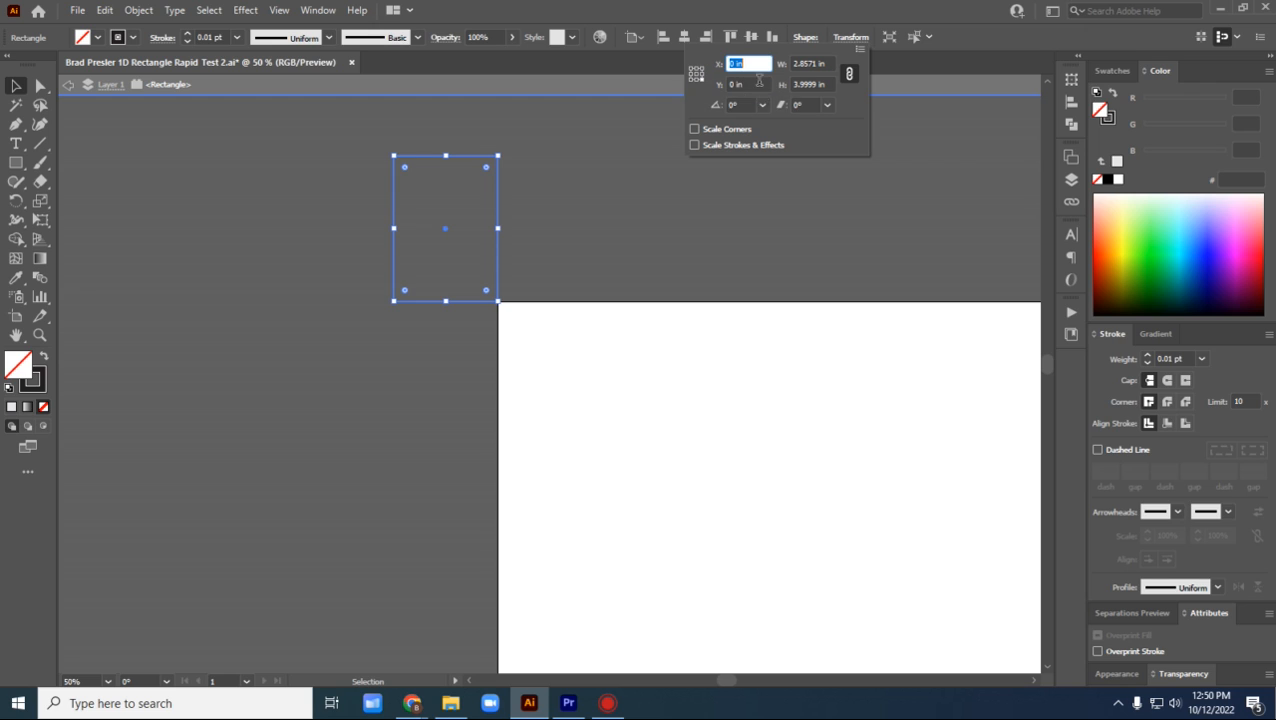
click(693, 131)
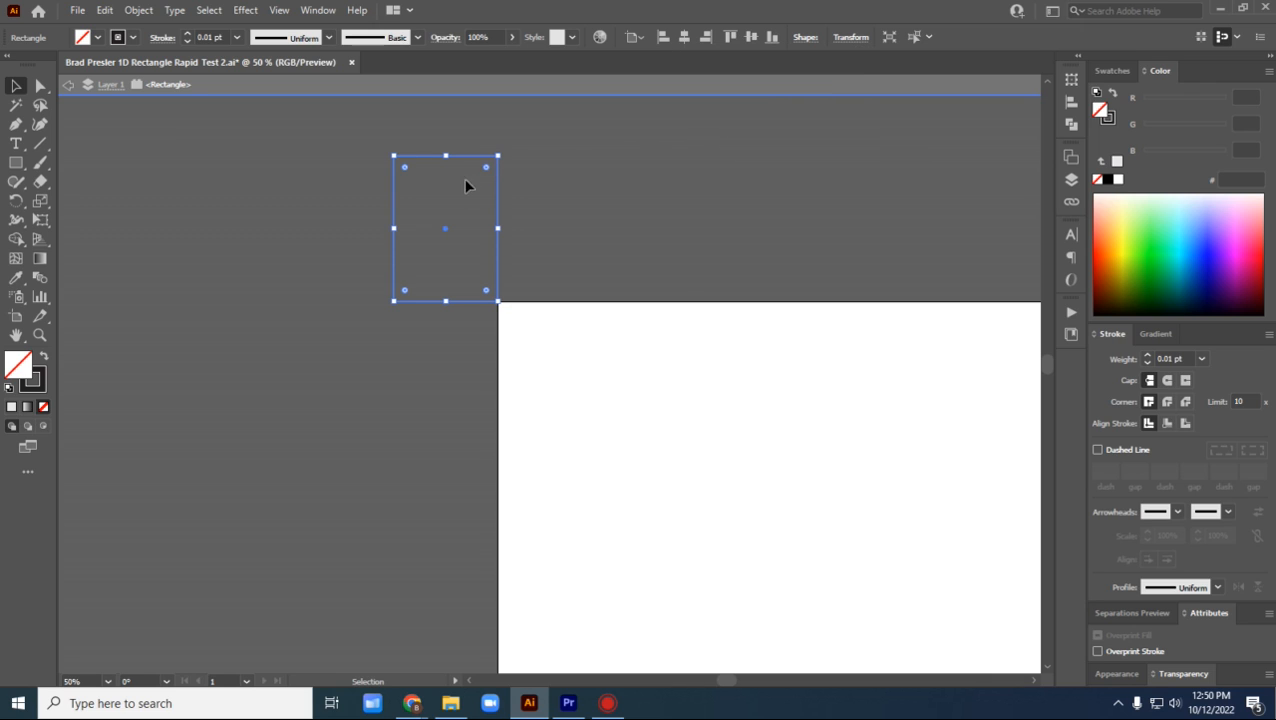
drag(488, 167, 467, 187)
Stretch the rounded rectangle horizontally to several times its width with Scale Corners on
click(848, 38)
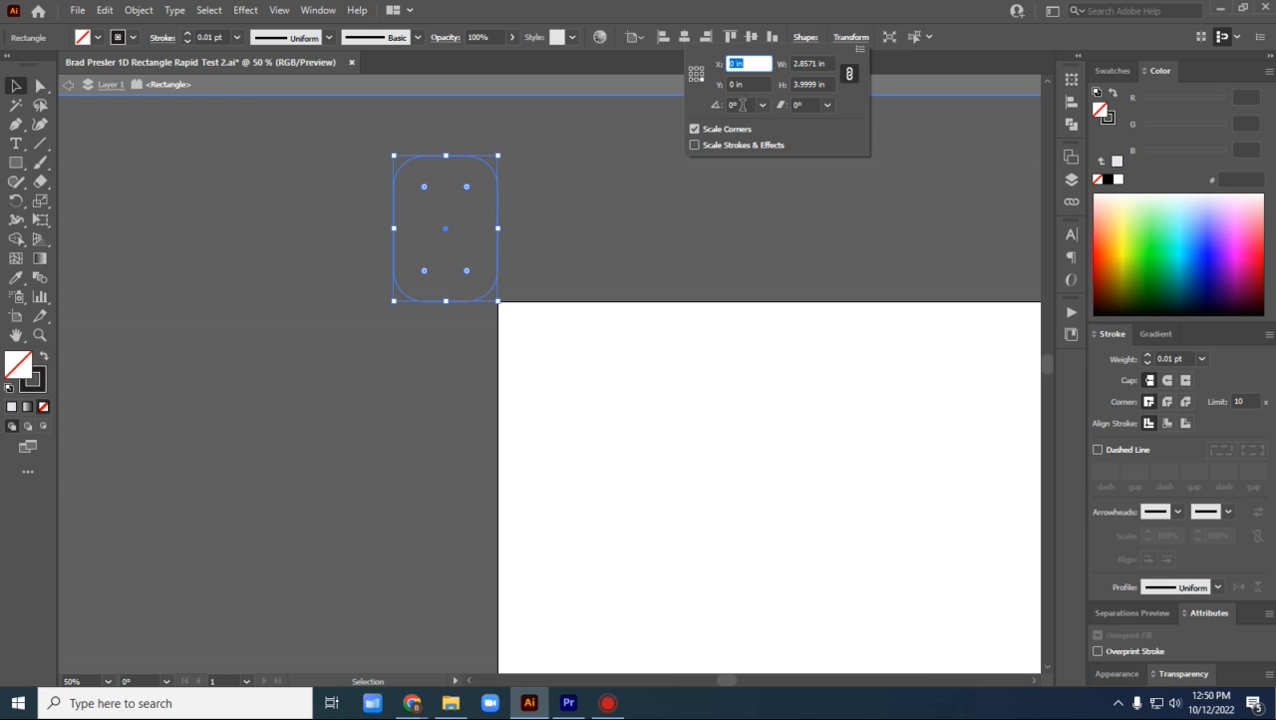
click(497, 158)
drag(497, 158, 748, 161)
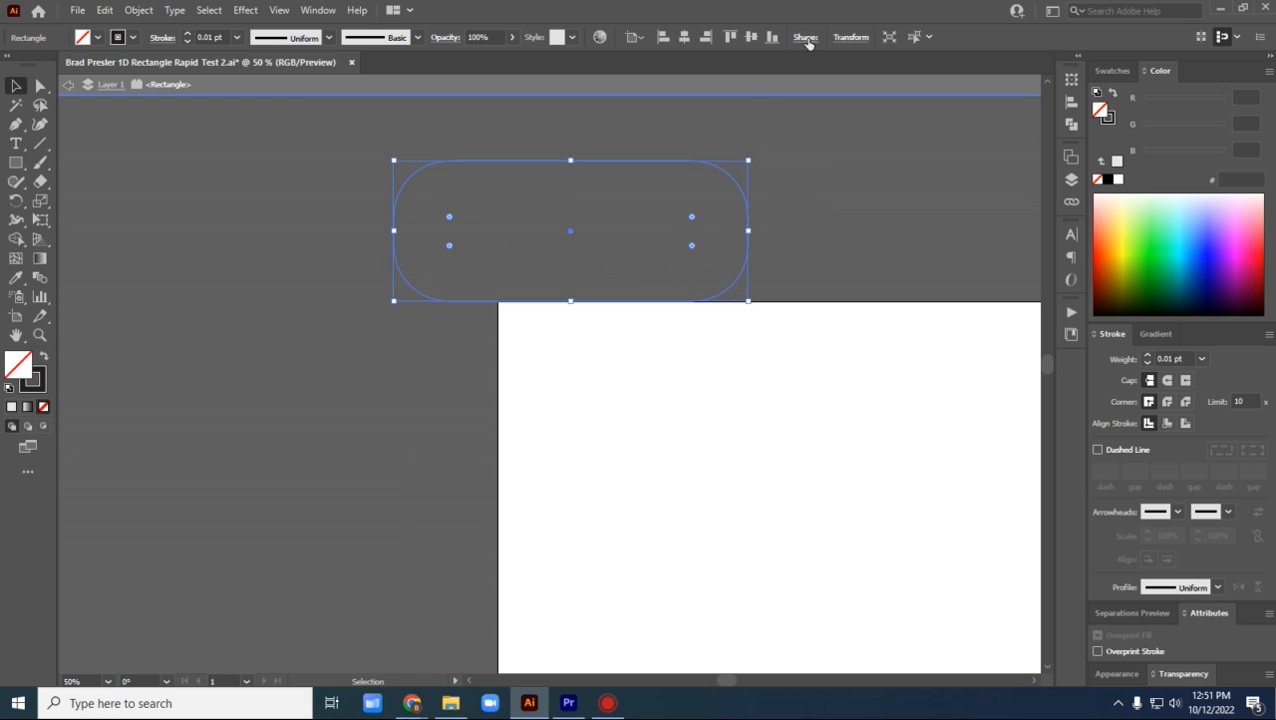
Turn off Scale Corners, resize the rounded rectangle by hand to about 9.88 × 4.28 in, and check its corner radii
click(850, 37)
mouse_move(747, 160)
mouse_down()
mouse_move(520, 186)
mouse_move(728, 163)
mouse_move(754, 146)
mouse_up()
click(805, 40)
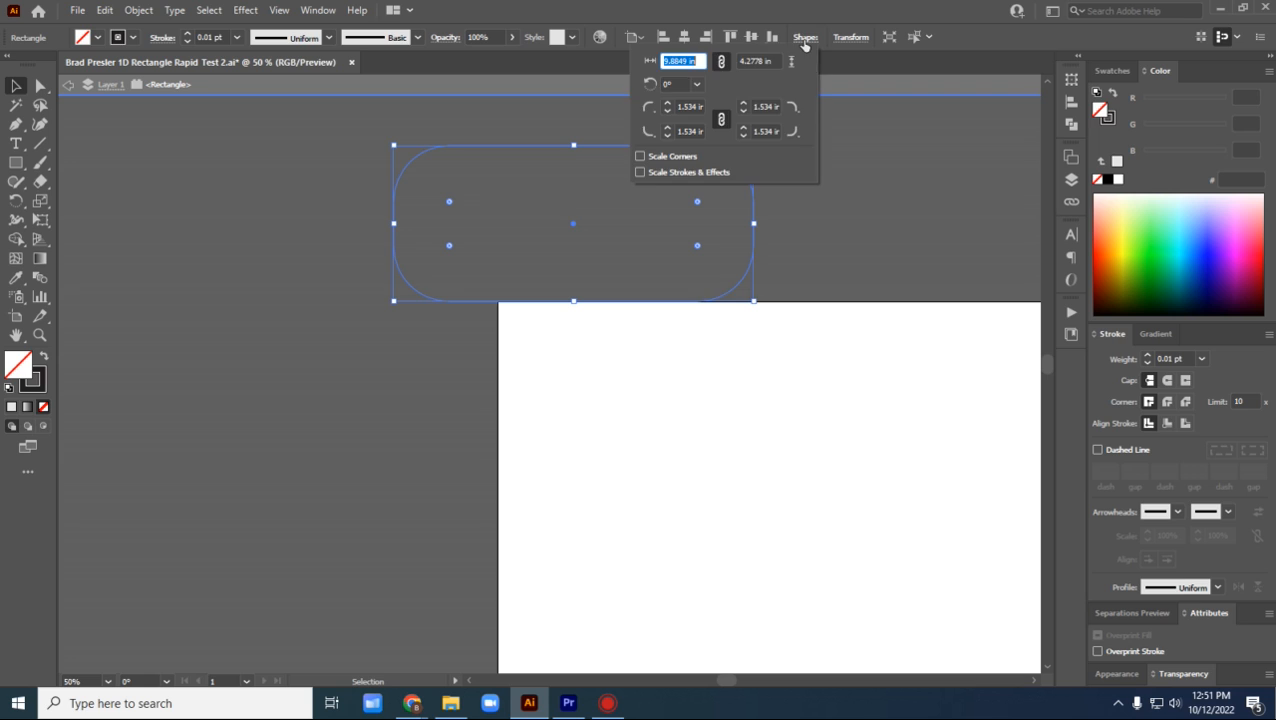
click(805, 40)
Enlarge the rounded rectangle by hand with Scale Strokes & Effects turned on, and undo the enlargement
click(845, 40)
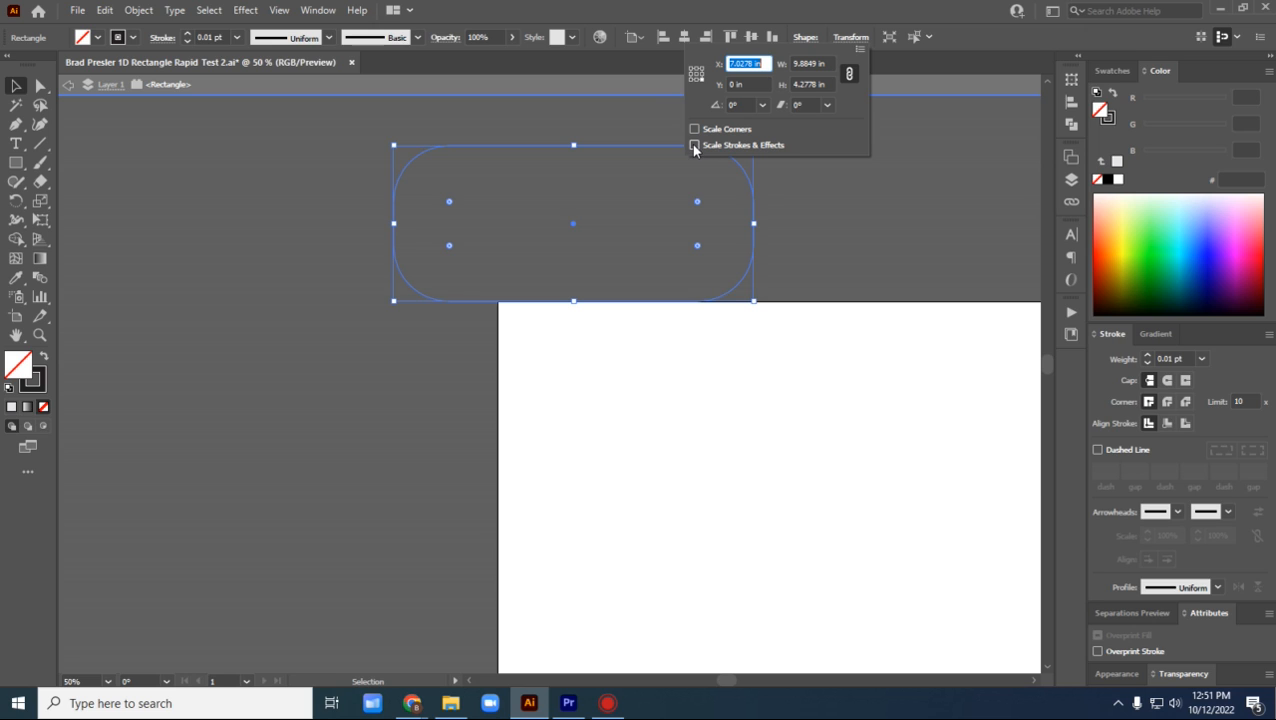
click(694, 146)
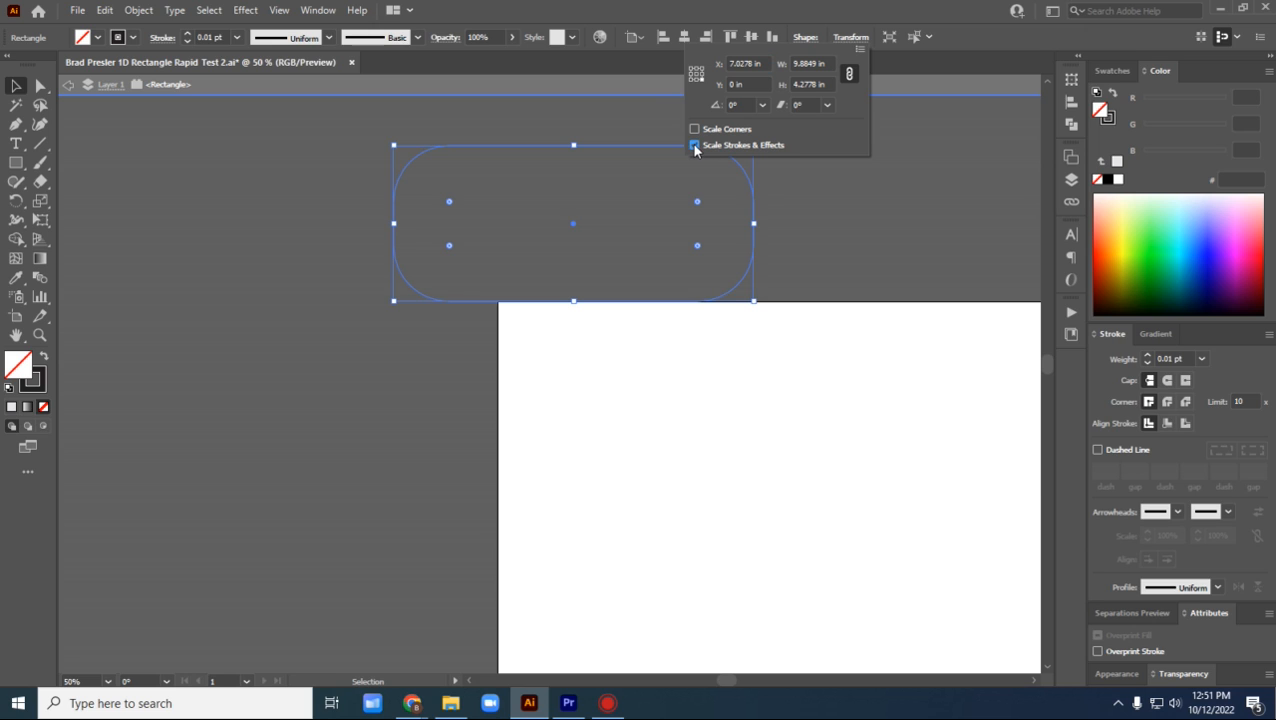
click(755, 305)
mouse_move(755, 303)
mouse_down()
mouse_move(817, 368)
mouse_move(947, 594)
mouse_up()
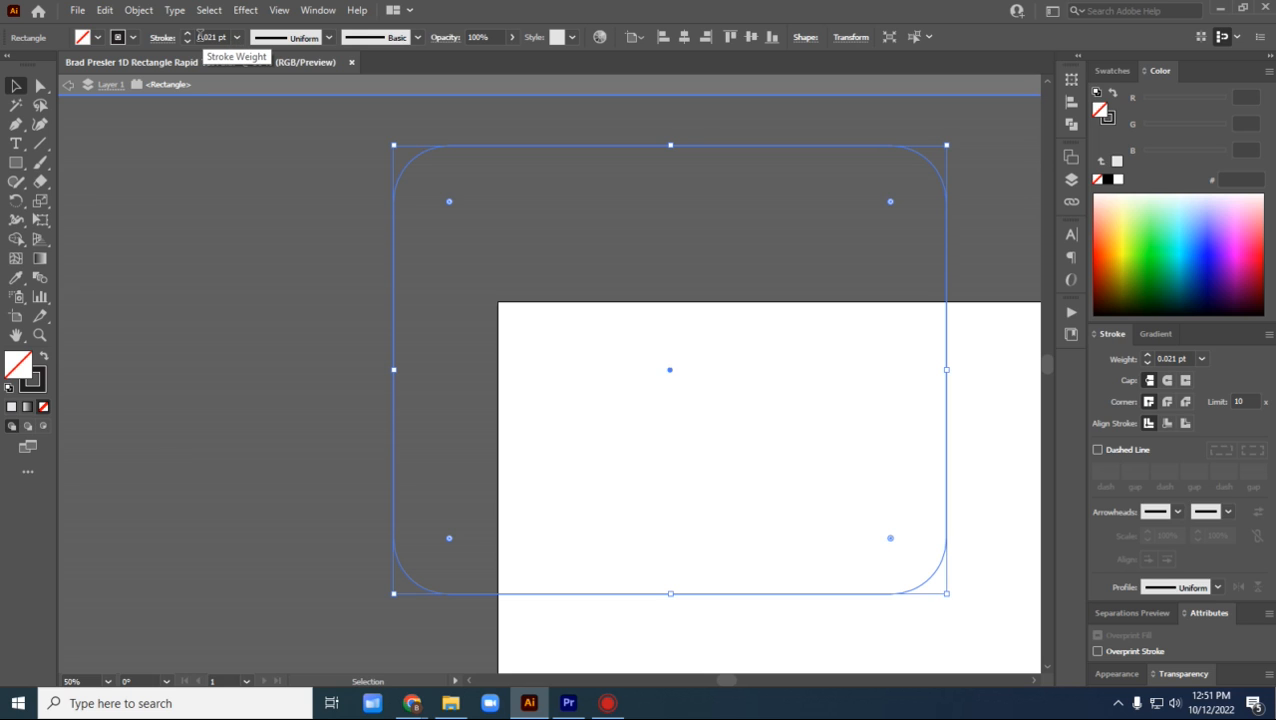
key(ctrl+z)
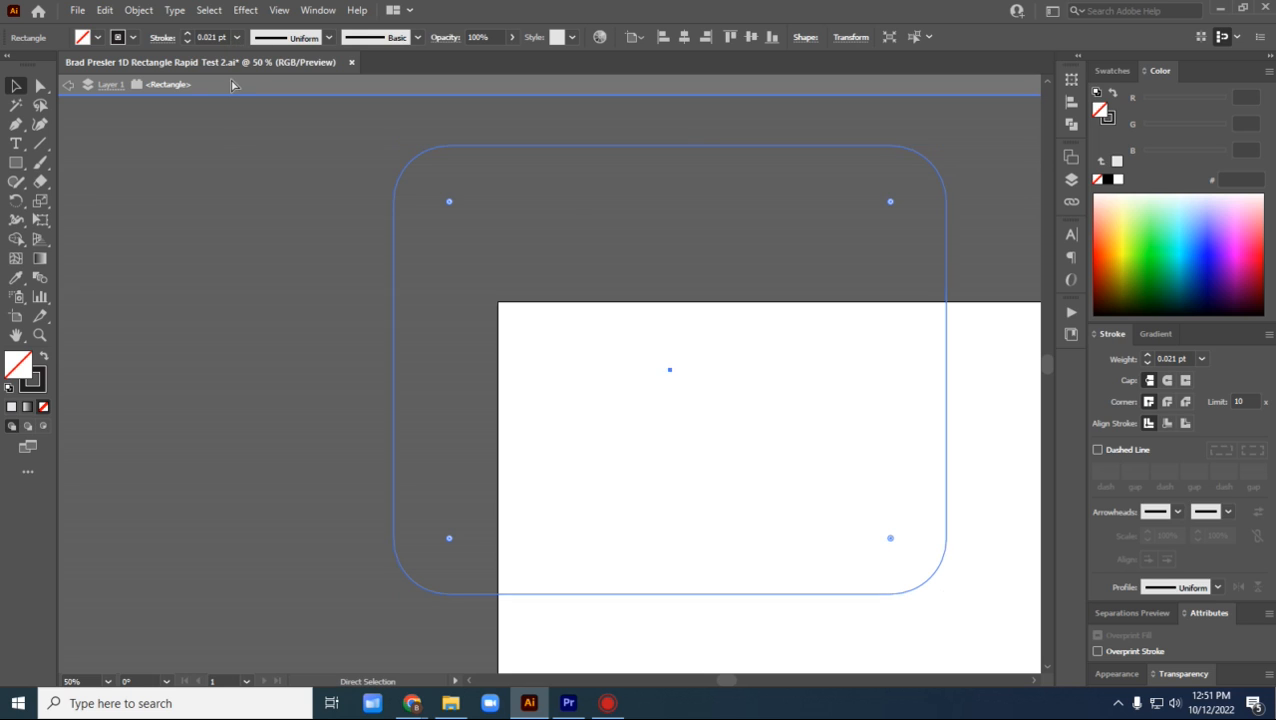
Turn off Scale Strokes & Effects for the rounded rectangle
click(843, 39)
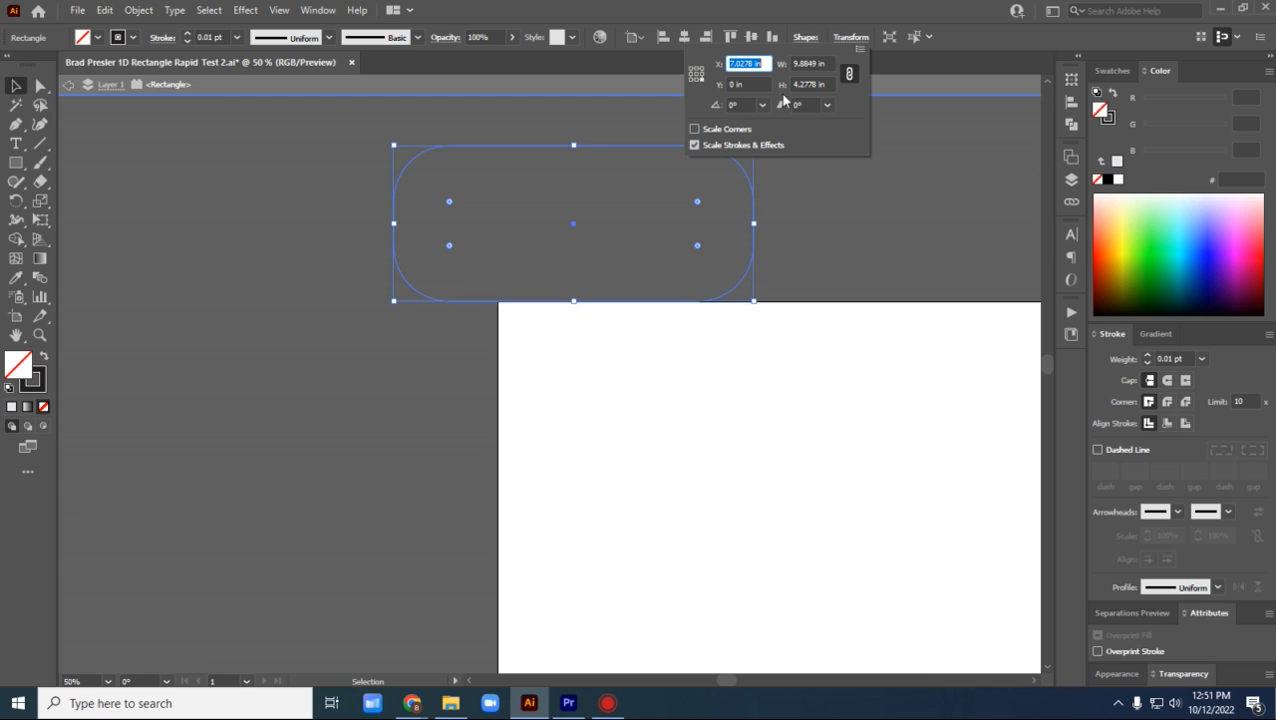
click(694, 146)
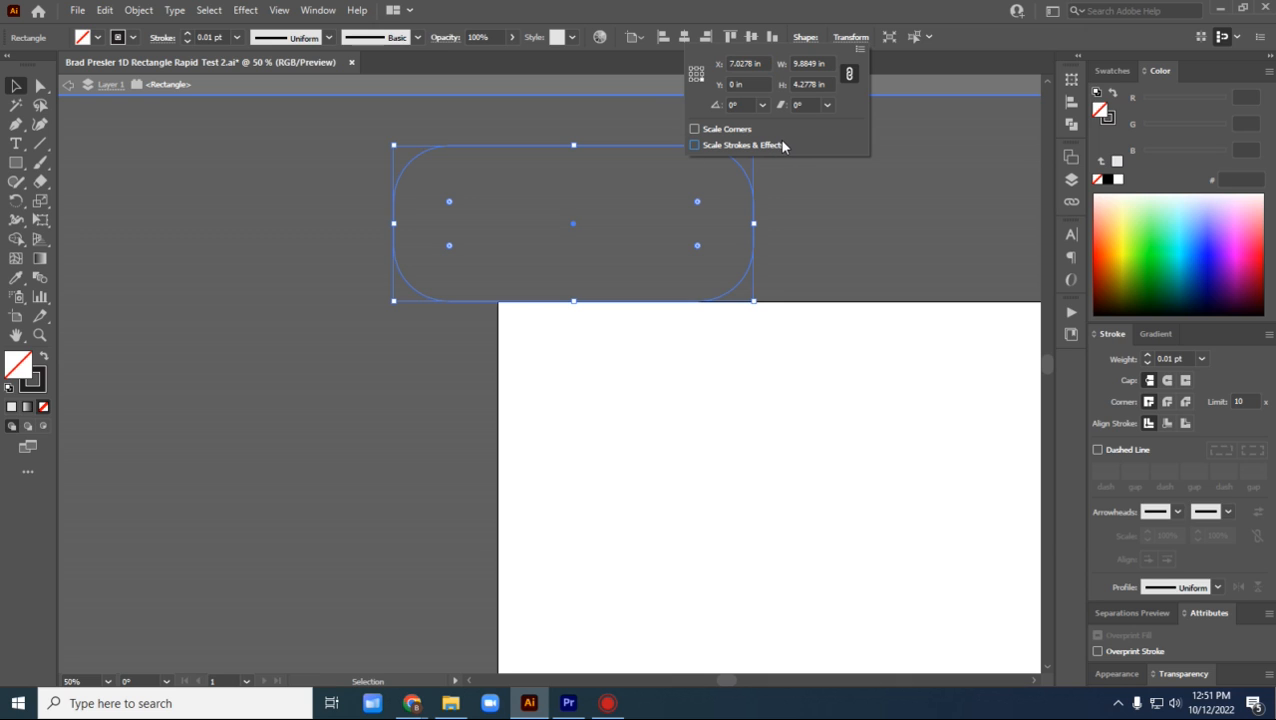
click(855, 17)
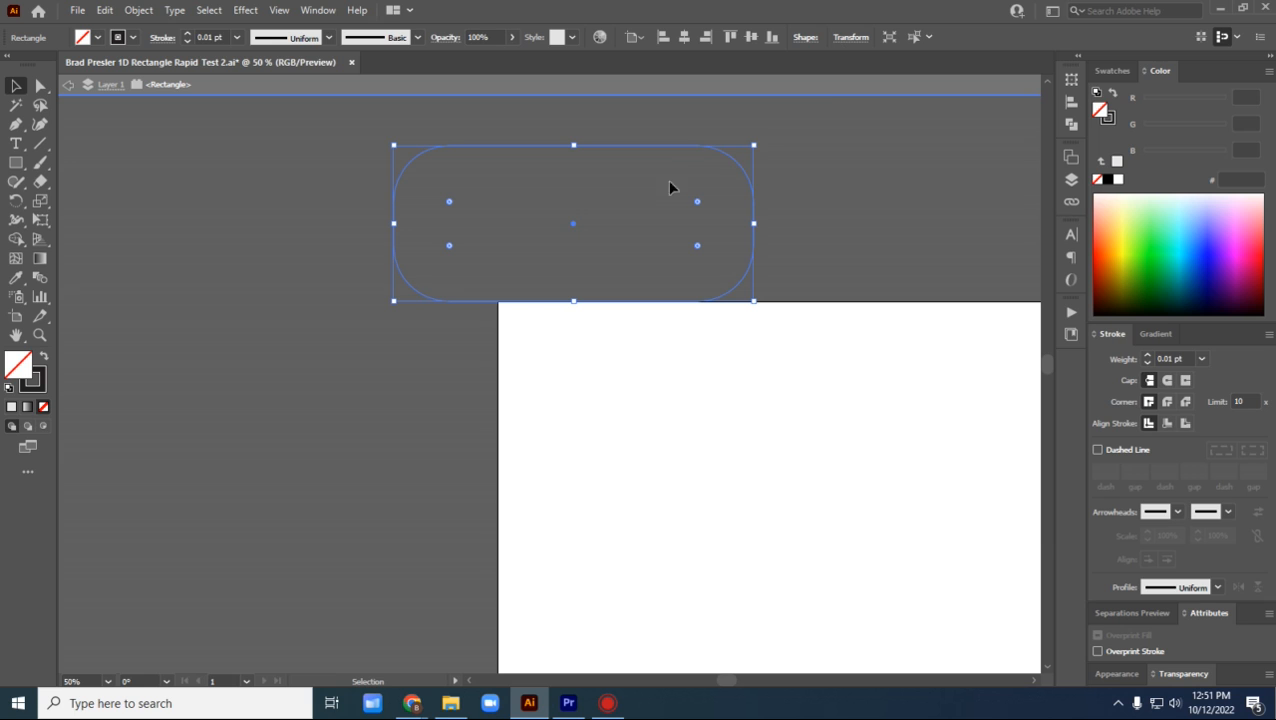
Move the rounded rectangle fully onto the artboard, near its middle, and deselect it
drag(575, 227, 883, 535)
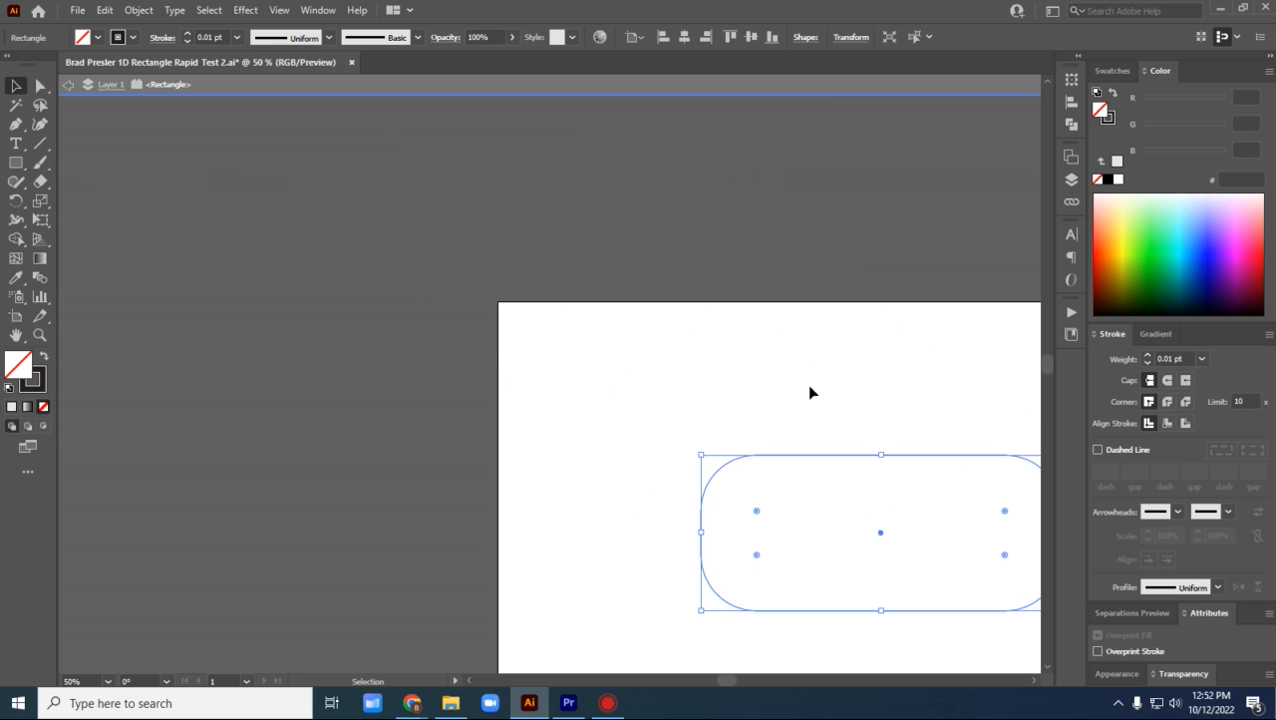
click(832, 256)
drag(832, 256, 547, 235)
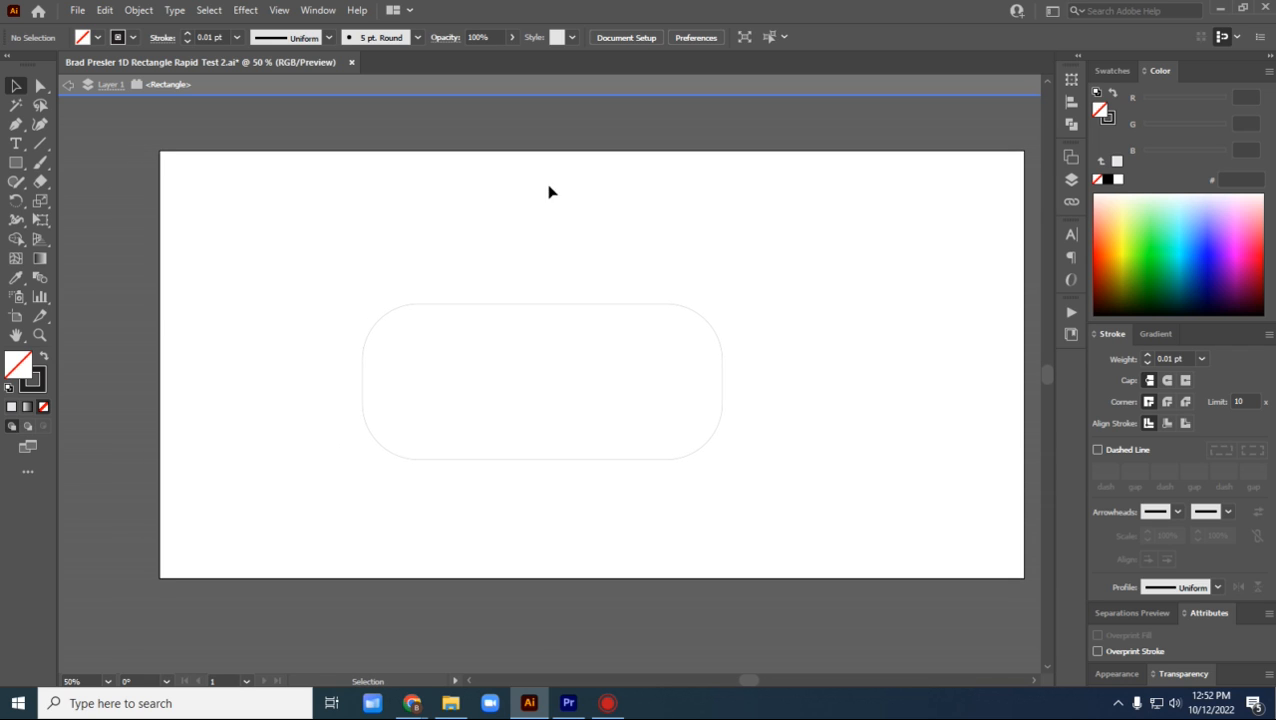